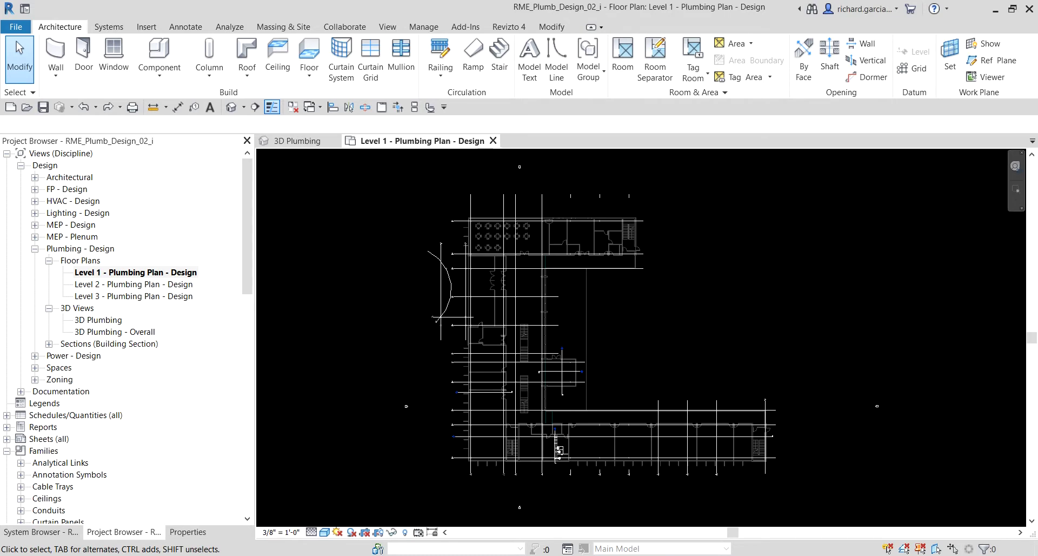
Step: Zoom and pan the Level 1 plan to frame the urinal, toilets and floor drain
{"action": "scroll", "coordinate": [560, 456], "scroll_direction": "up", "scroll_amount": 5}
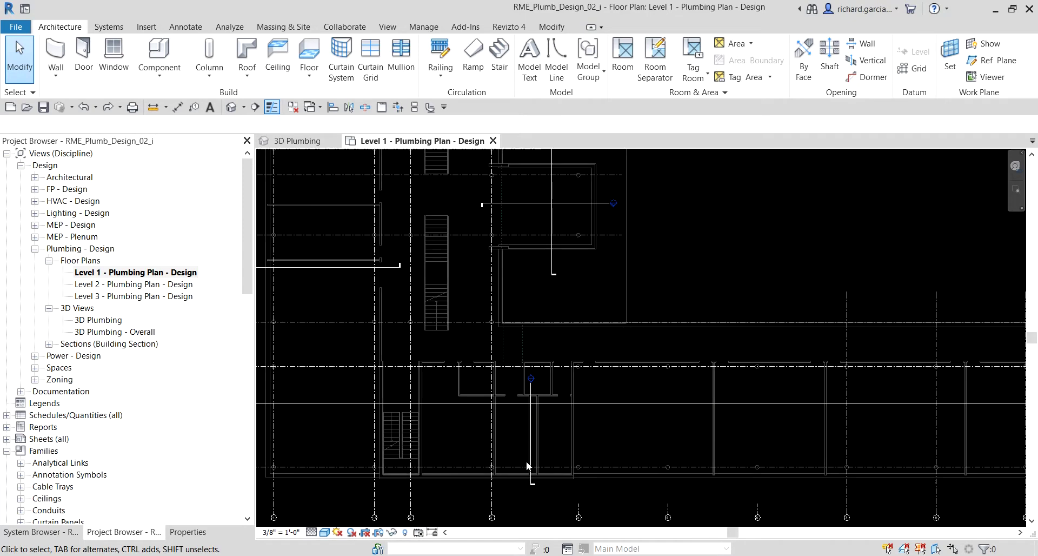
{"action": "scroll", "coordinate": [526, 461], "scroll_direction": "up", "scroll_amount": 4}
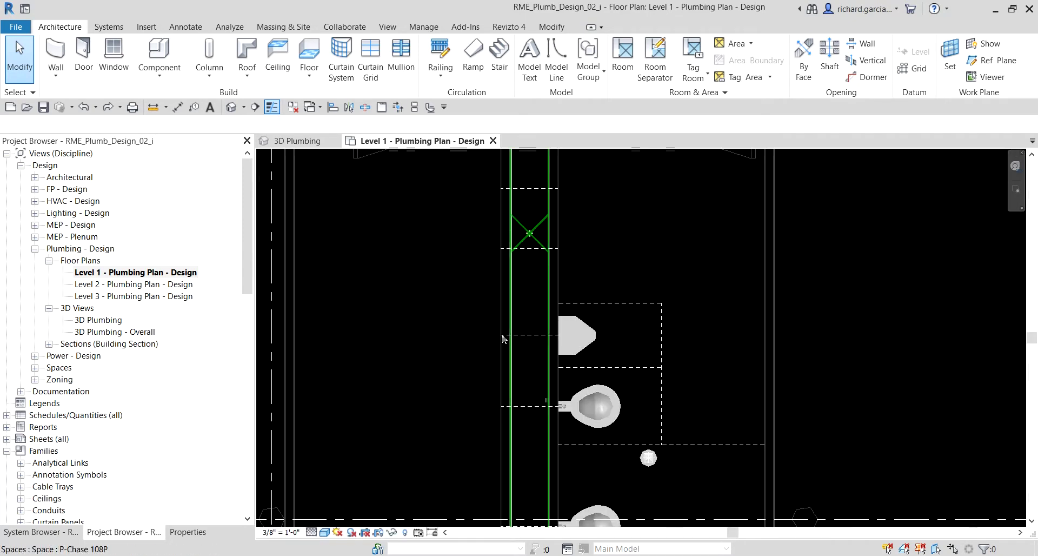
{"action": "middle_click_drag", "start_coordinate": [503, 339], "coordinate": [412, 208]}
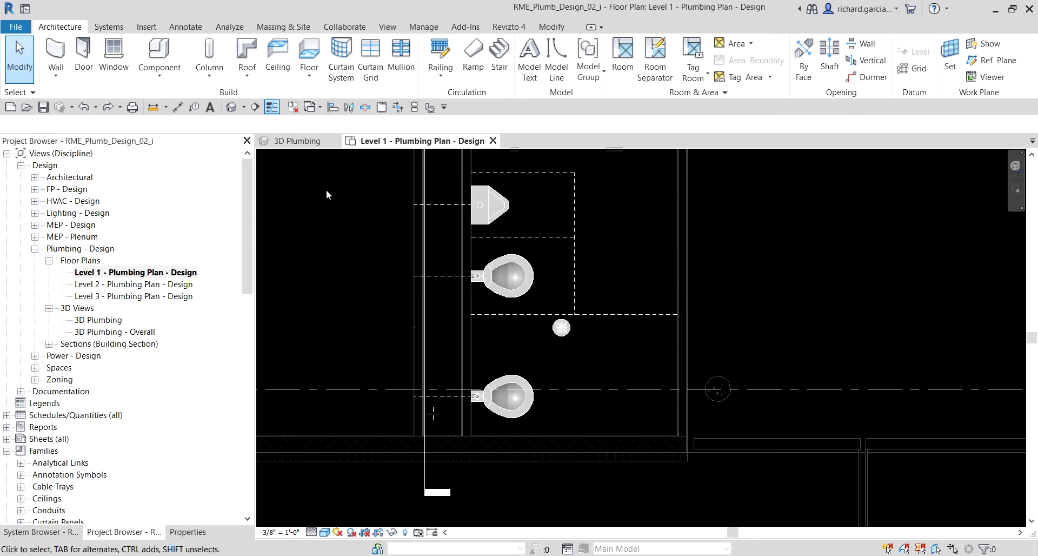
Step: Center the fixtures in the 3D Plumbing view and tile it beside the Level 1 plan
{"action": "left_click", "coordinate": [313, 146]}
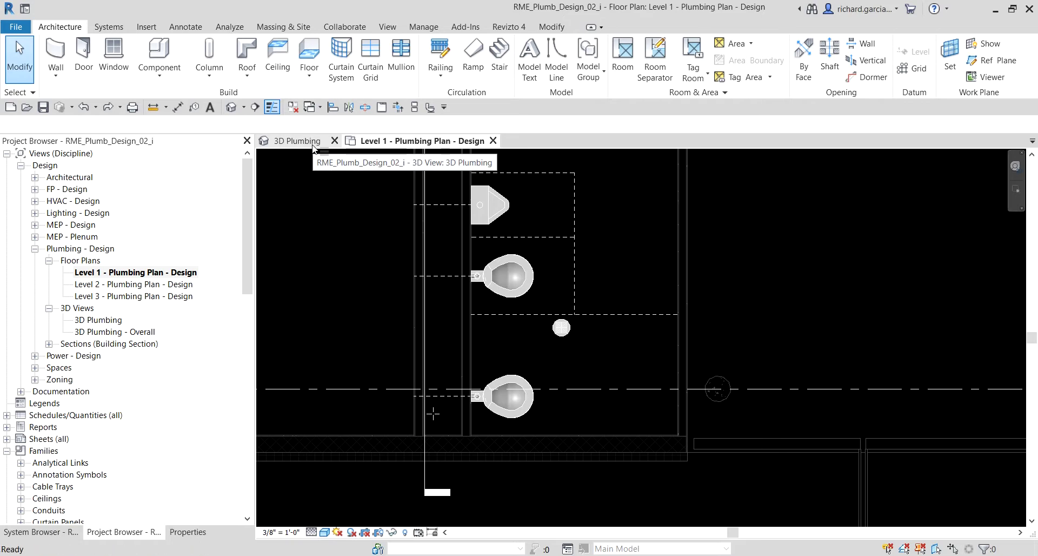
{"action": "scroll", "coordinate": [457, 374], "scroll_direction": "down", "scroll_amount": 3}
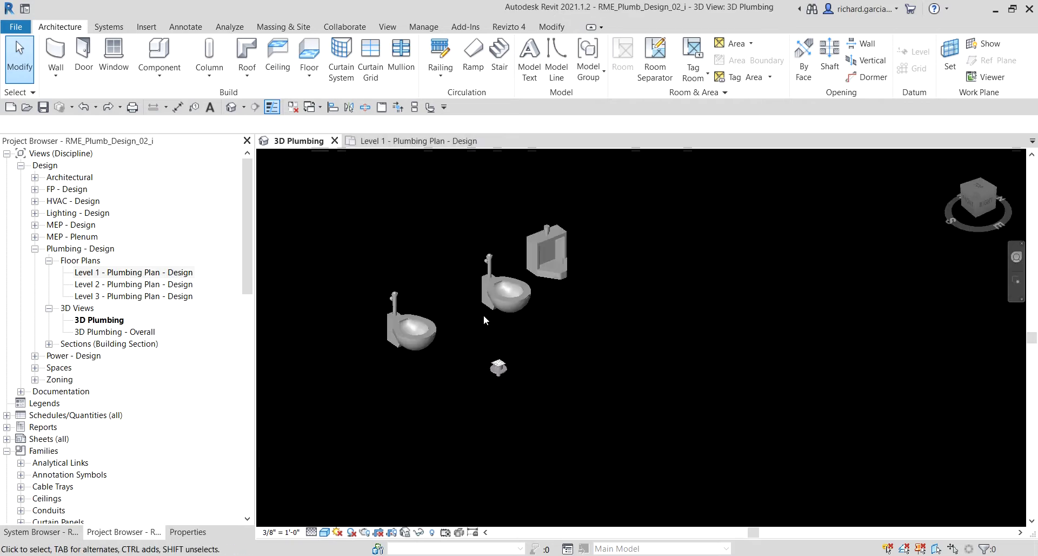
{"action": "middle_click_drag", "start_coordinate": [484, 315], "coordinate": [488, 367]}
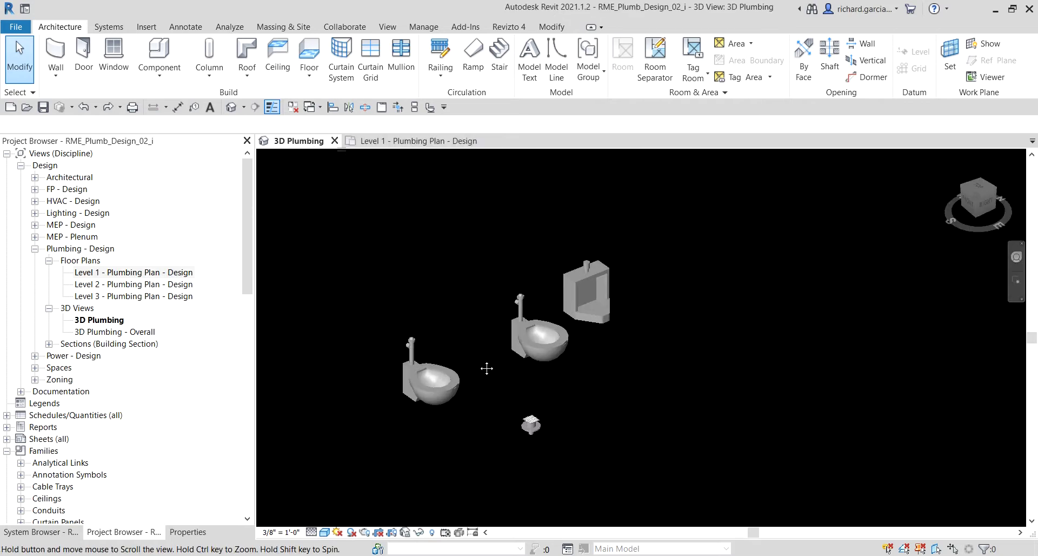
{"action": "left_click", "coordinate": [387, 143]}
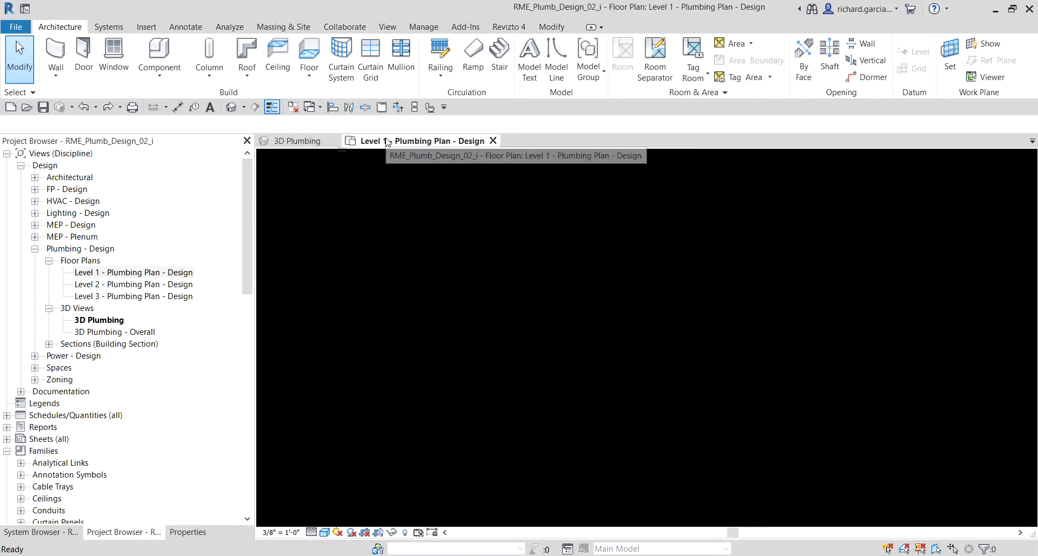
{"action": "left_click", "coordinate": [415, 108]}
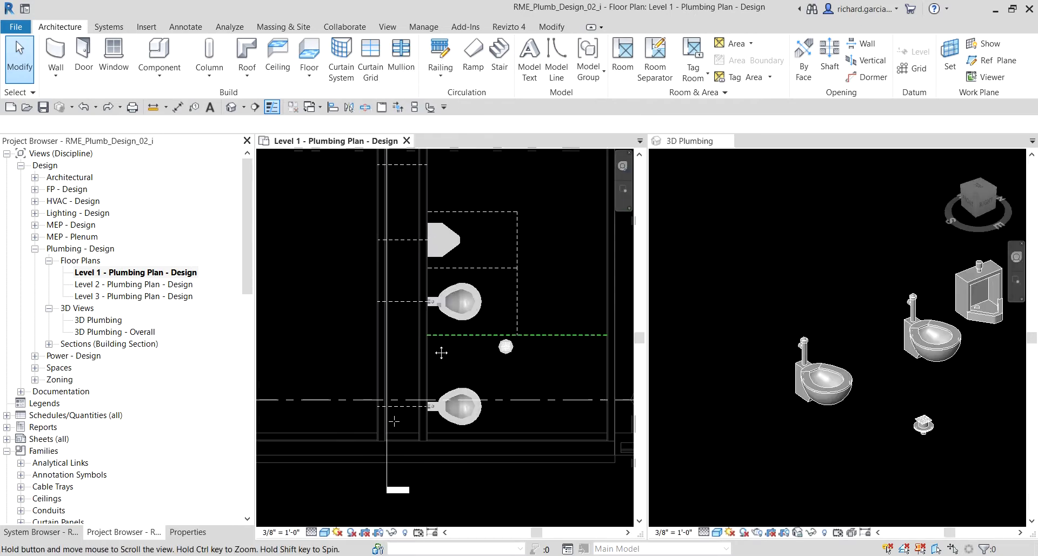
{"action": "middle_click_drag", "start_coordinate": [442, 353], "coordinate": [394, 383]}
{"action": "scroll", "coordinate": [787, 302], "scroll_direction": "down", "scroll_amount": 1}
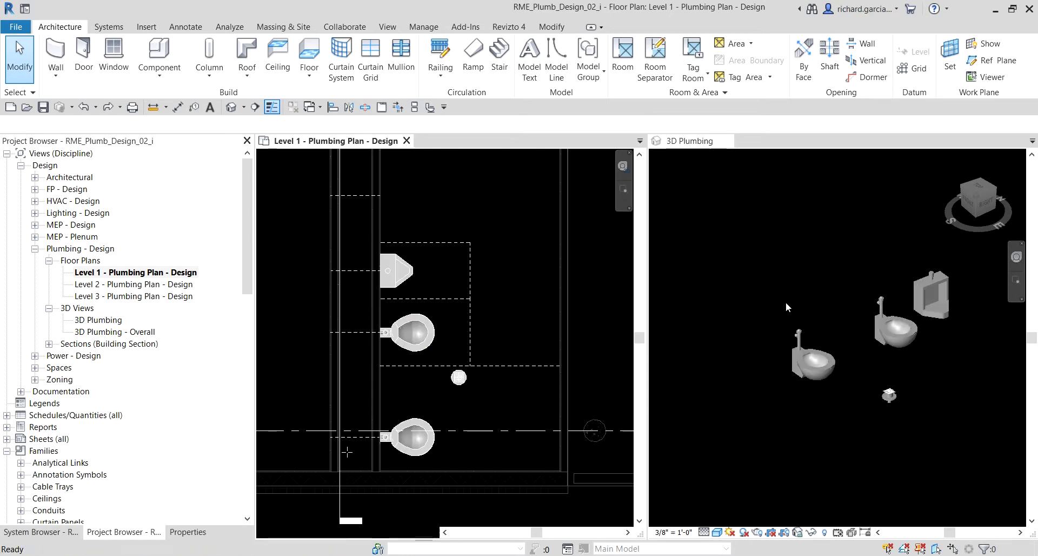
Step: Zoom the 3D view and show the System Browser listing 7 unassigned items
{"action": "left_click", "coordinate": [787, 301]}
{"action": "scroll", "coordinate": [784, 333], "scroll_direction": "up", "scroll_amount": 3}
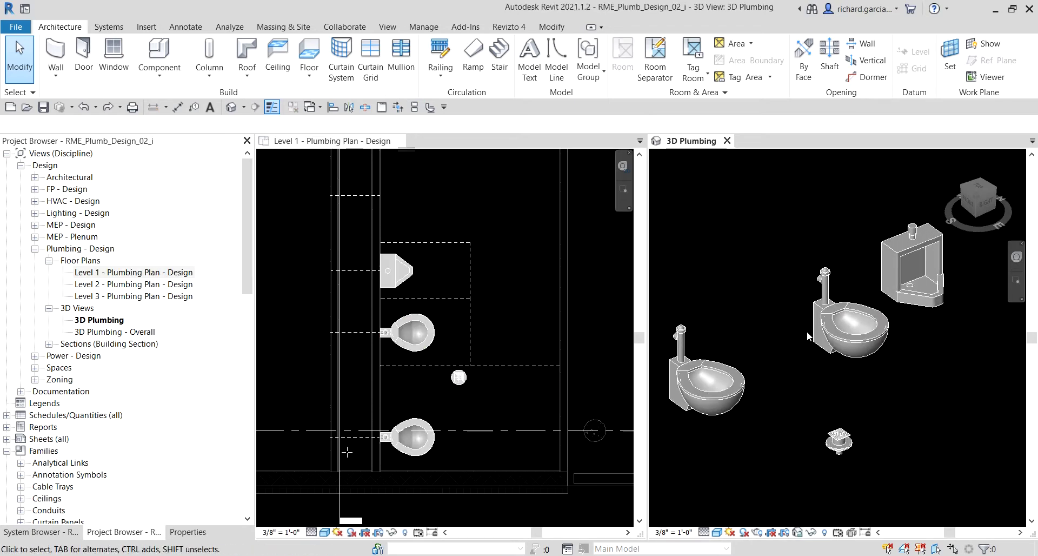
{"action": "scroll", "coordinate": [807, 331], "scroll_direction": "down", "scroll_amount": 1}
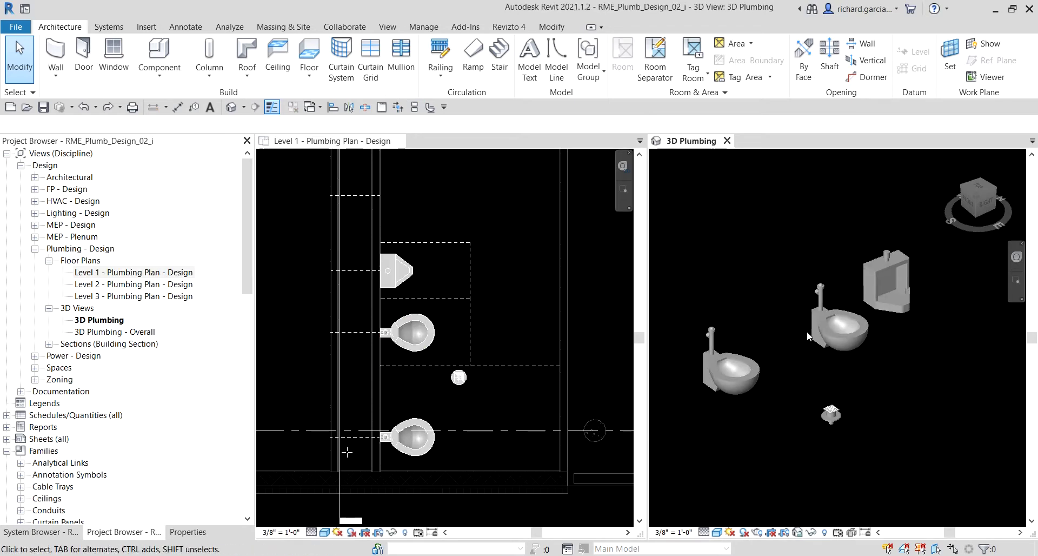
{"action": "left_click", "coordinate": [27, 530]}
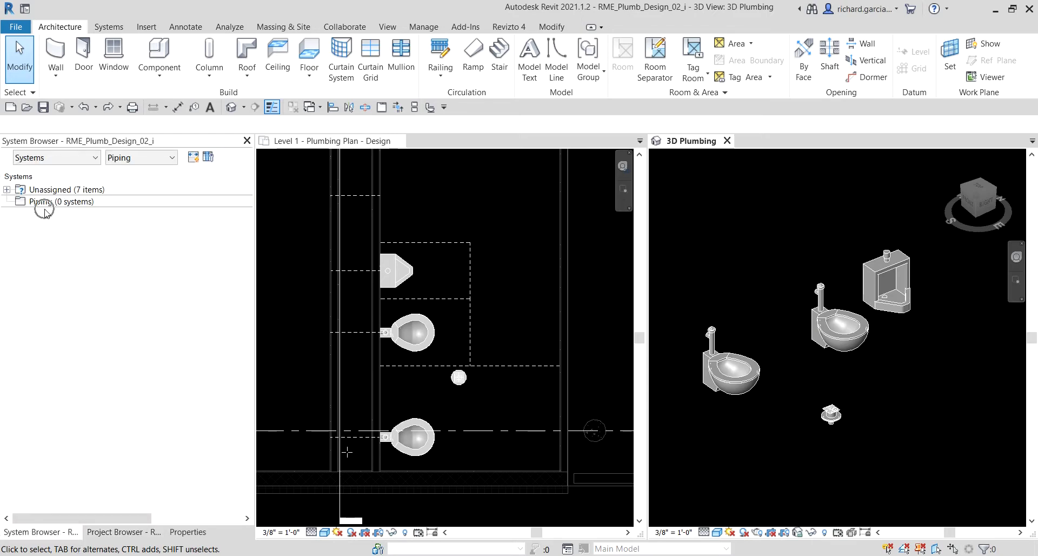
Step: Window-select the restroom fixtures in 3D and start a piping system from them
{"action": "left_click", "coordinate": [79, 192]}
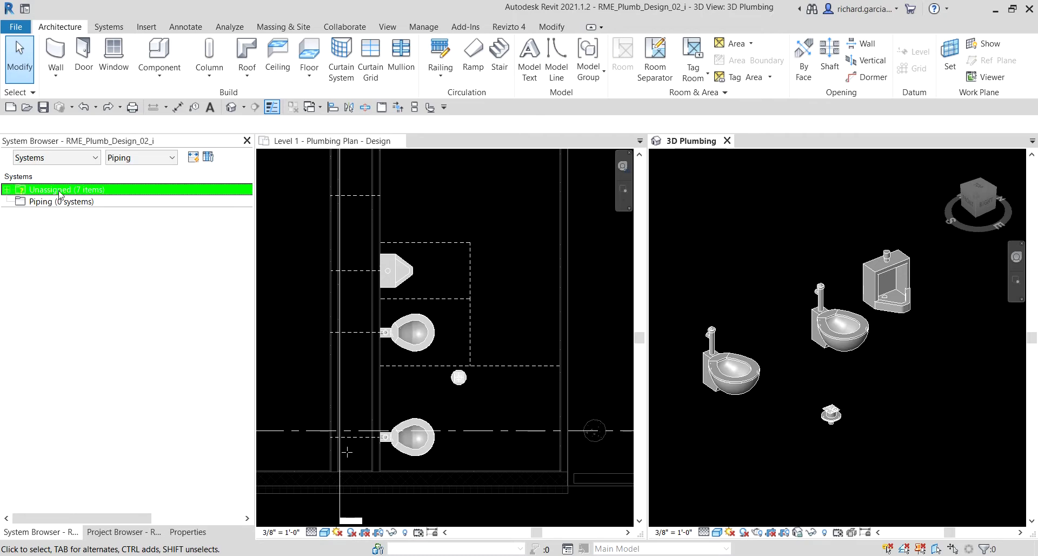
{"action": "left_click", "coordinate": [476, 220]}
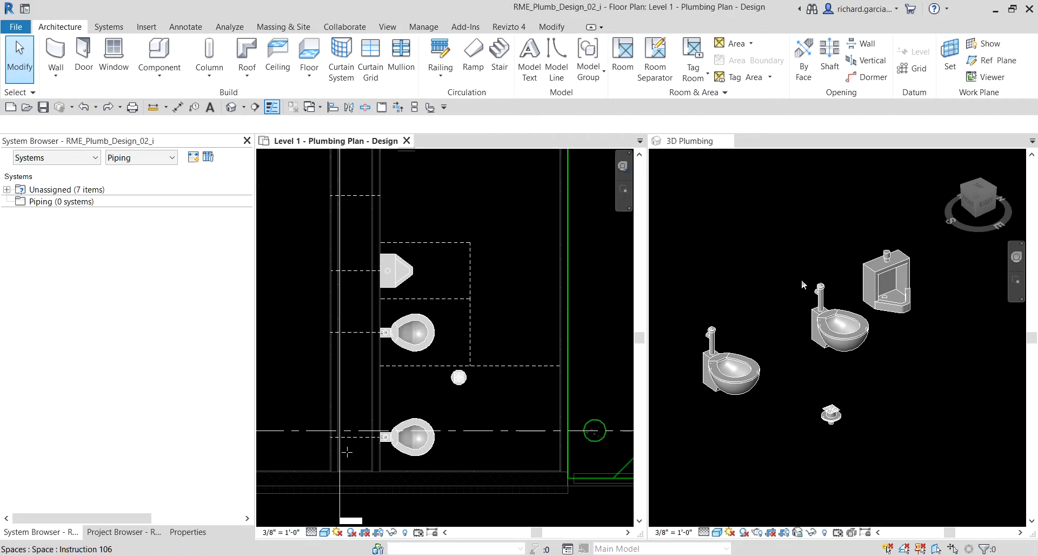
{"action": "scroll", "coordinate": [802, 279], "scroll_direction": "down", "scroll_amount": 2}
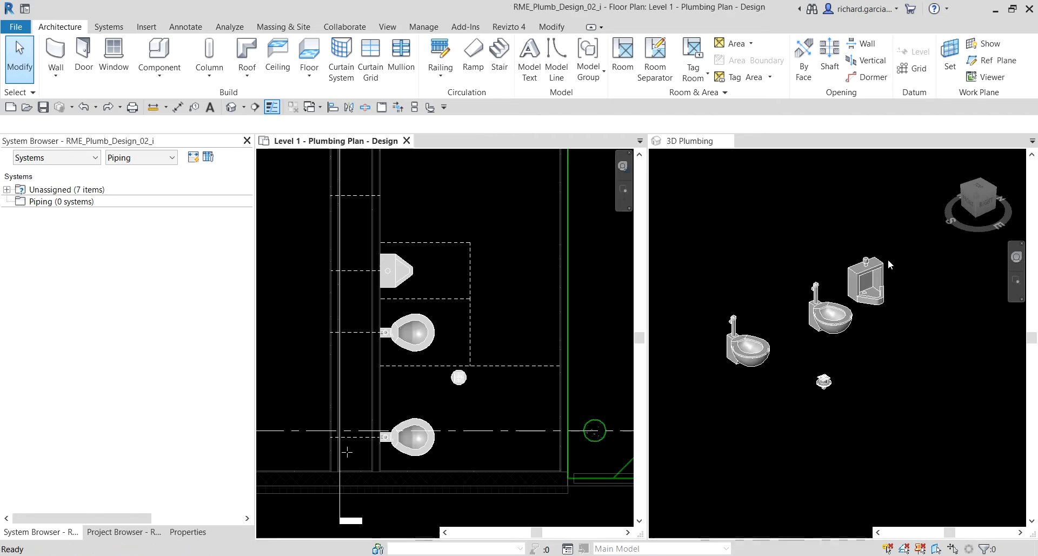
{"action": "left_click_drag", "start_coordinate": [914, 188], "coordinate": [692, 460]}
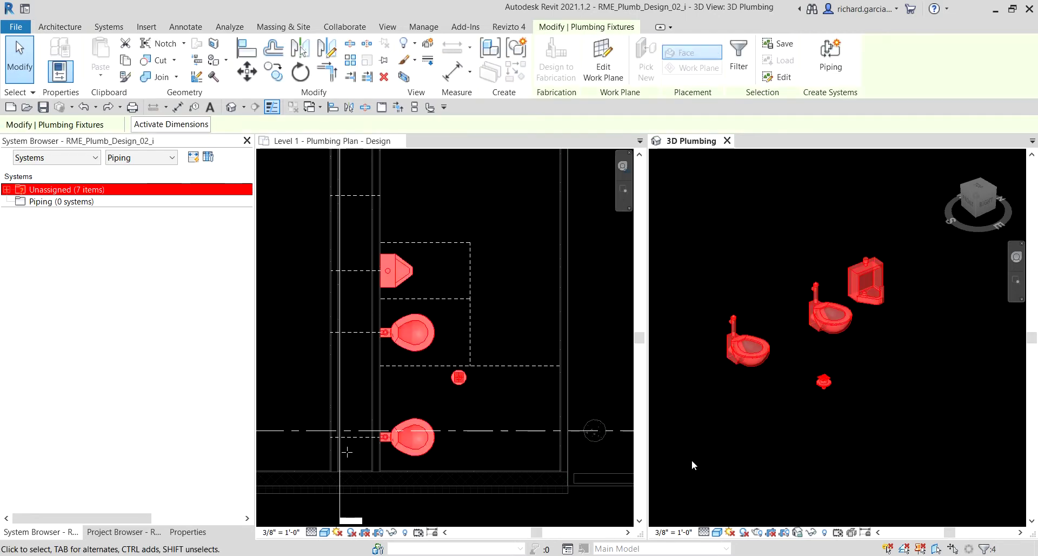
{"action": "left_click", "coordinate": [833, 101]}
{"action": "left_click", "coordinate": [840, 74]}
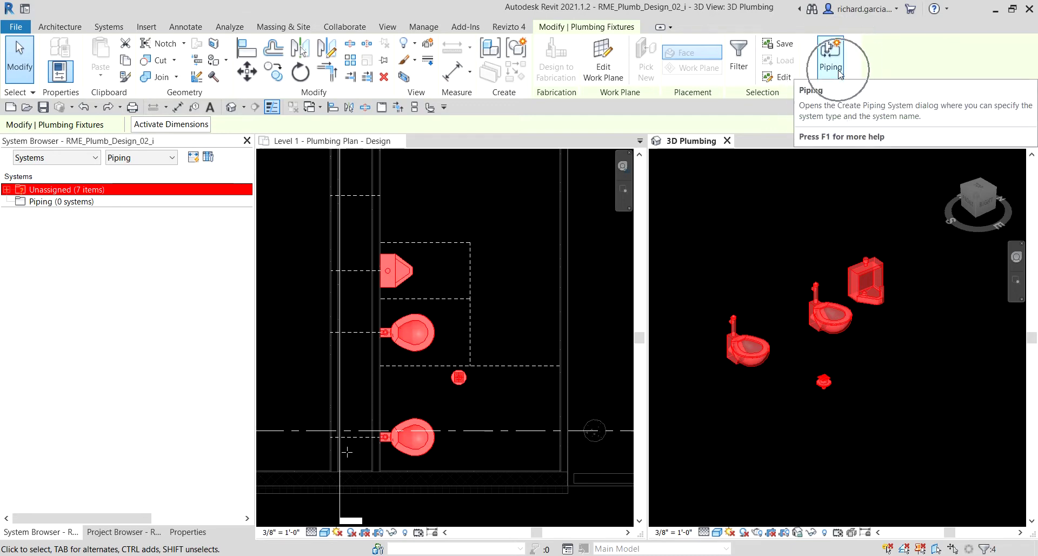
{"action": "left_click", "coordinate": [840, 75]}
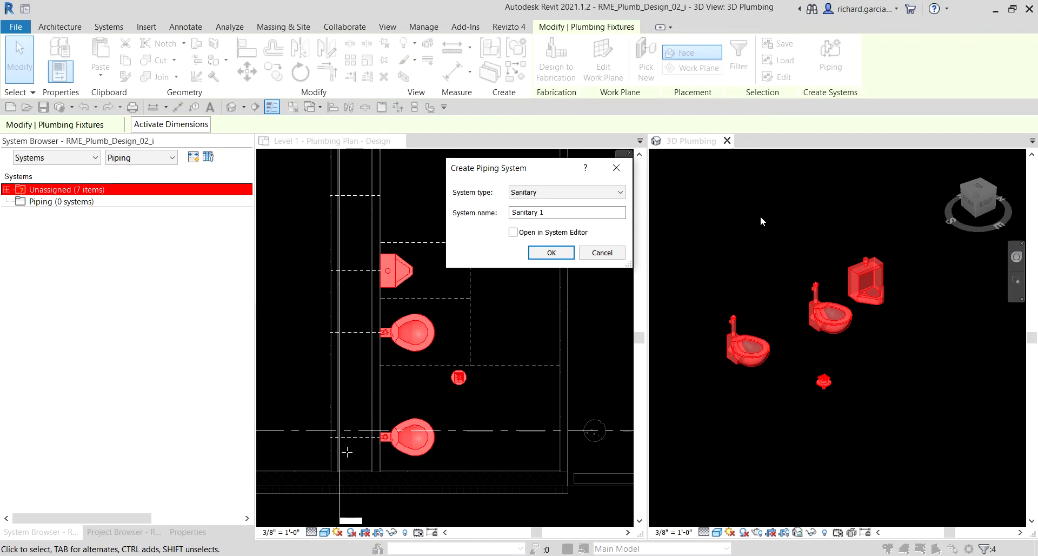
Step: Review the system type list, keep Sanitary, and cancel without creating a system
{"action": "left_click", "coordinate": [469, 198]}
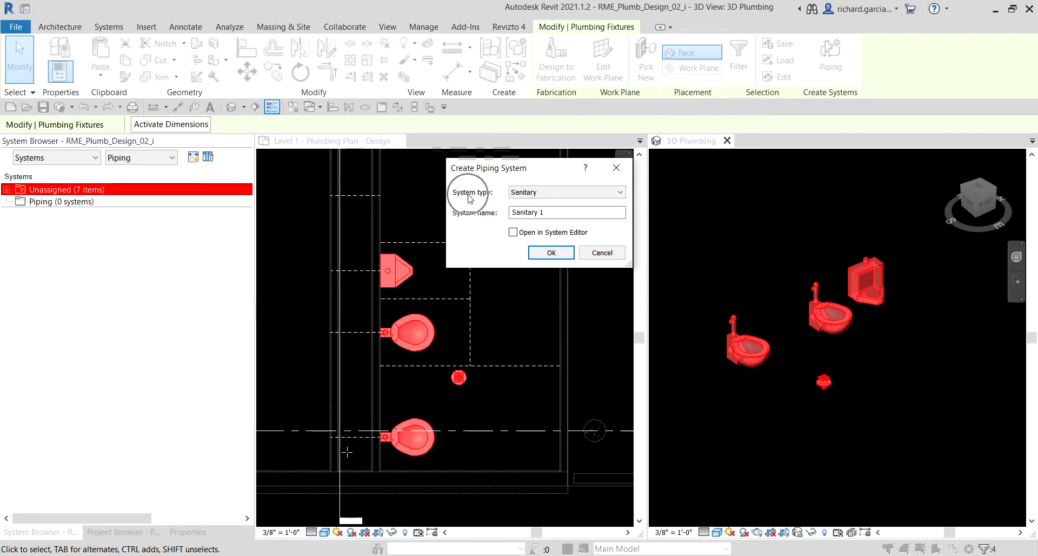
{"action": "left_click", "coordinate": [536, 195]}
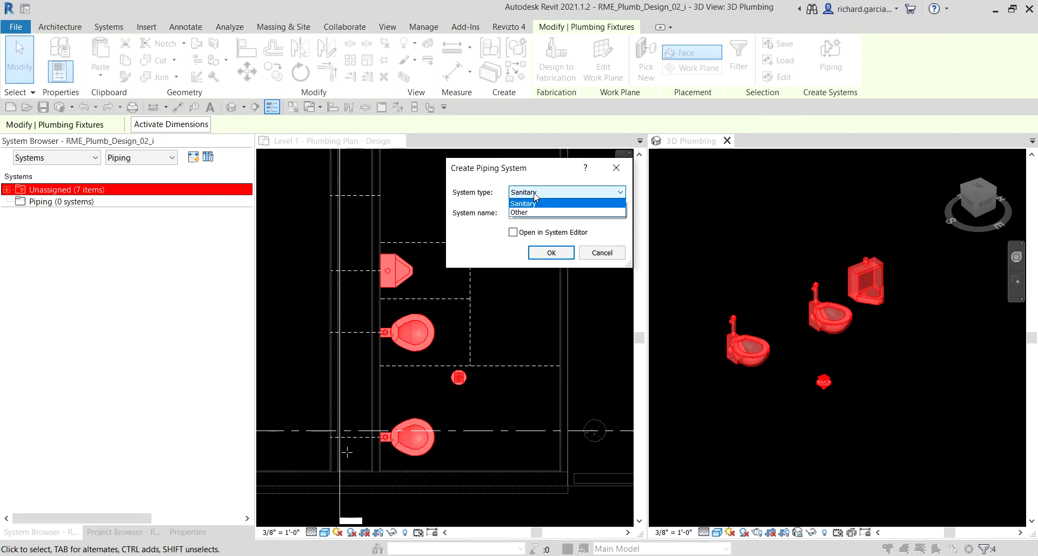
{"action": "left_click_drag", "start_coordinate": [530, 215], "coordinate": [537, 195]}
{"action": "left_click", "coordinate": [537, 196]}
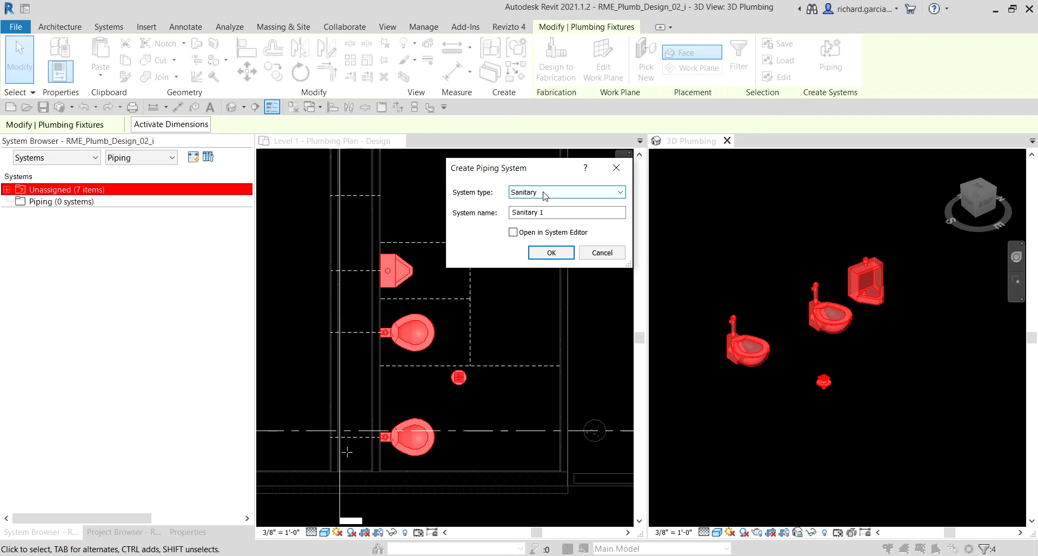
{"action": "left_click", "coordinate": [605, 254]}
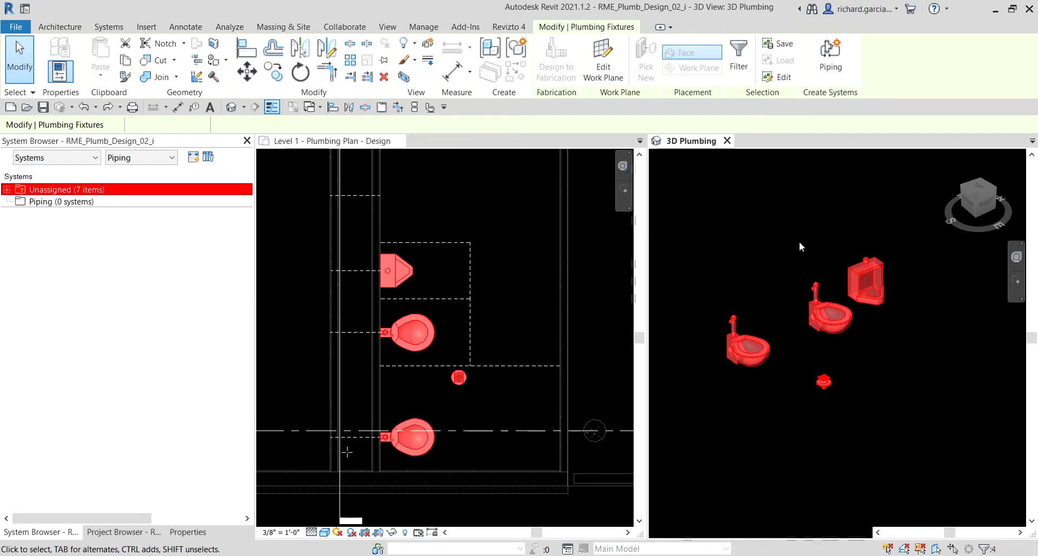
Step: Select the urinal and toilets, try a piping system, then cancel that dialog
{"action": "left_click_drag", "start_coordinate": [895, 223], "coordinate": [767, 315]}
{"action": "left_click", "coordinate": [748, 346], "text": "ctrl"}
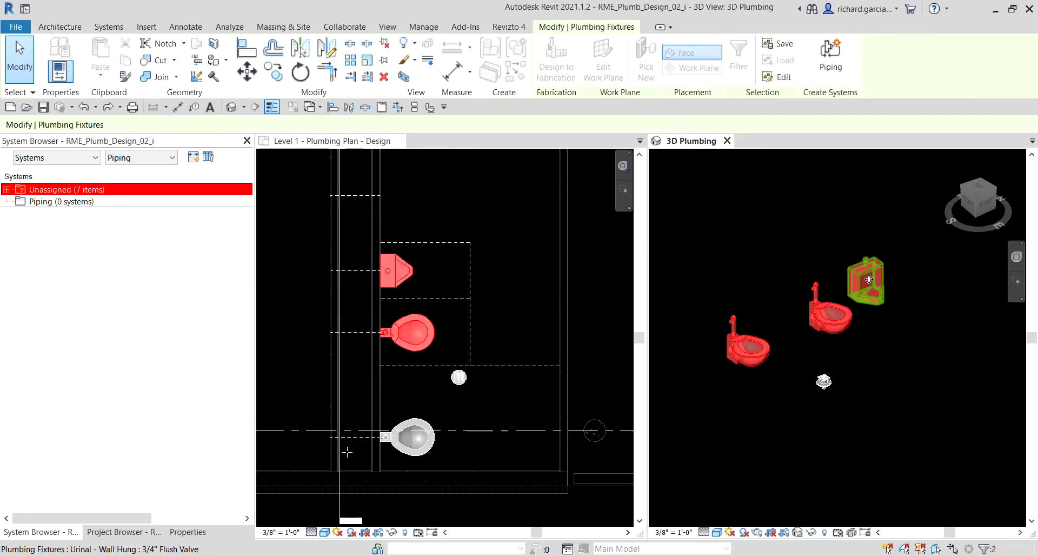
{"action": "left_click", "coordinate": [833, 62]}
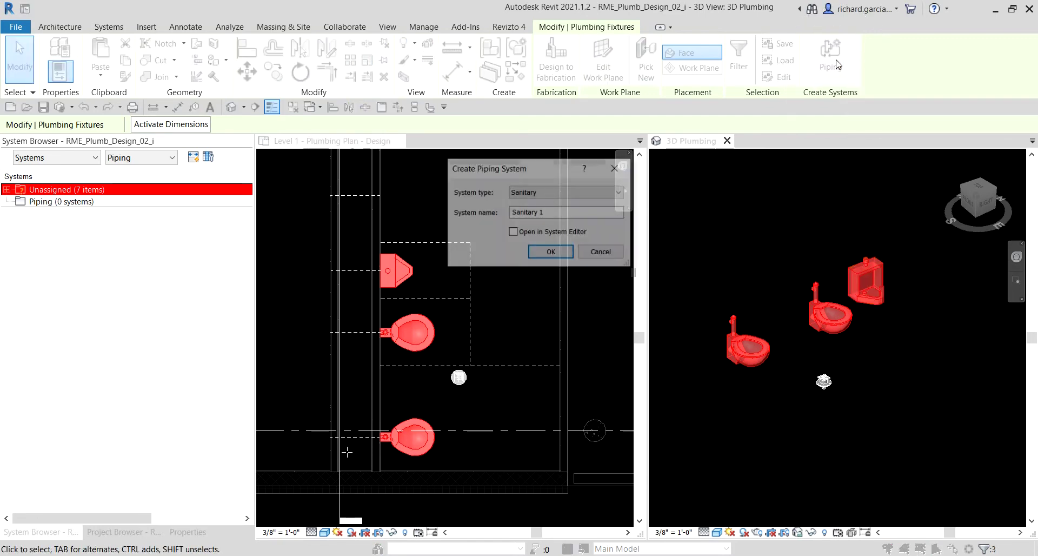
{"action": "left_click", "coordinate": [620, 194]}
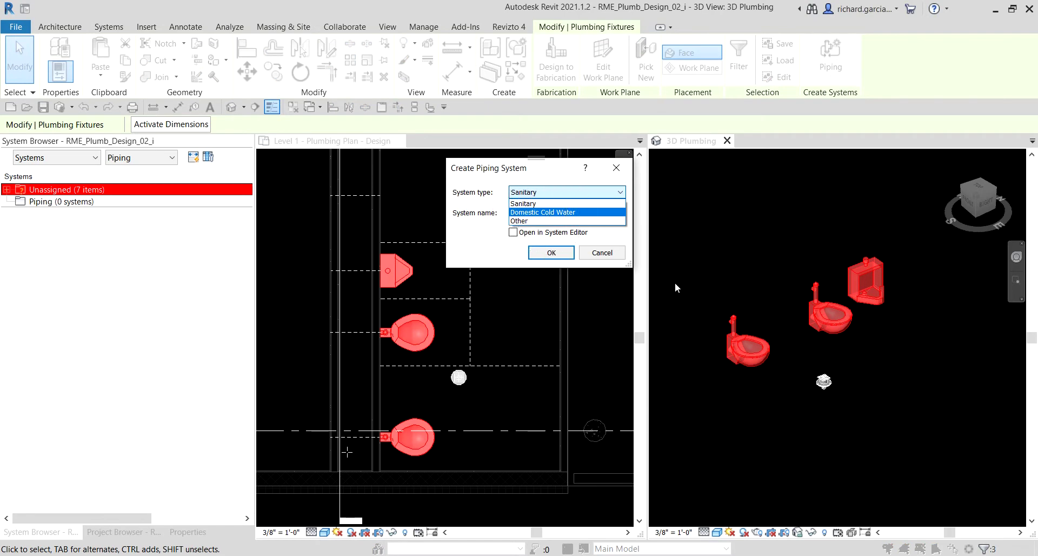
{"action": "left_click", "coordinate": [613, 254]}
{"action": "left_click", "coordinate": [611, 253]}
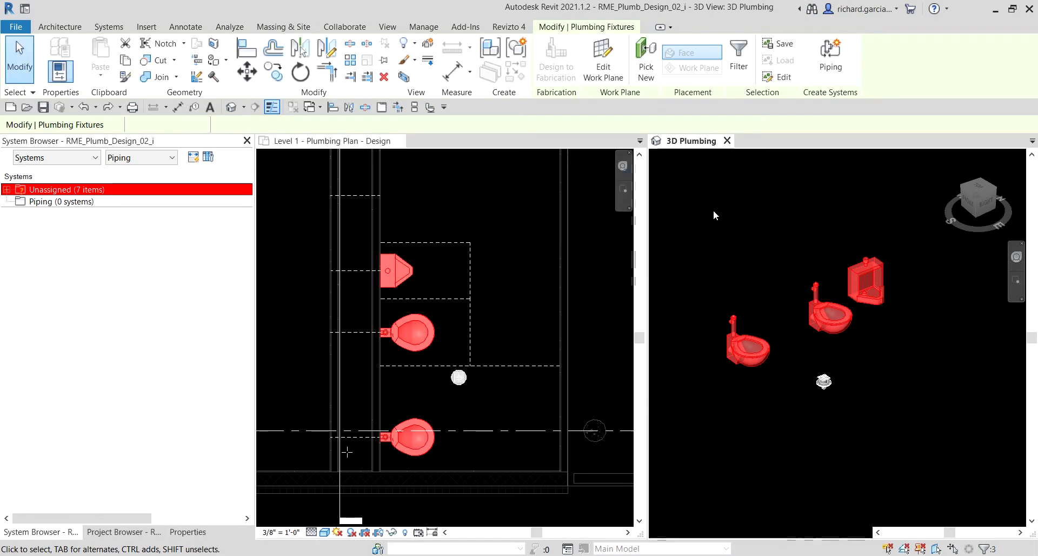
Step: Select all fixtures including the floor drain and reopen the Sanitary piping system dialog
{"action": "left_click", "coordinate": [939, 253]}
{"action": "left_click_drag", "start_coordinate": [902, 223], "coordinate": [702, 427]}
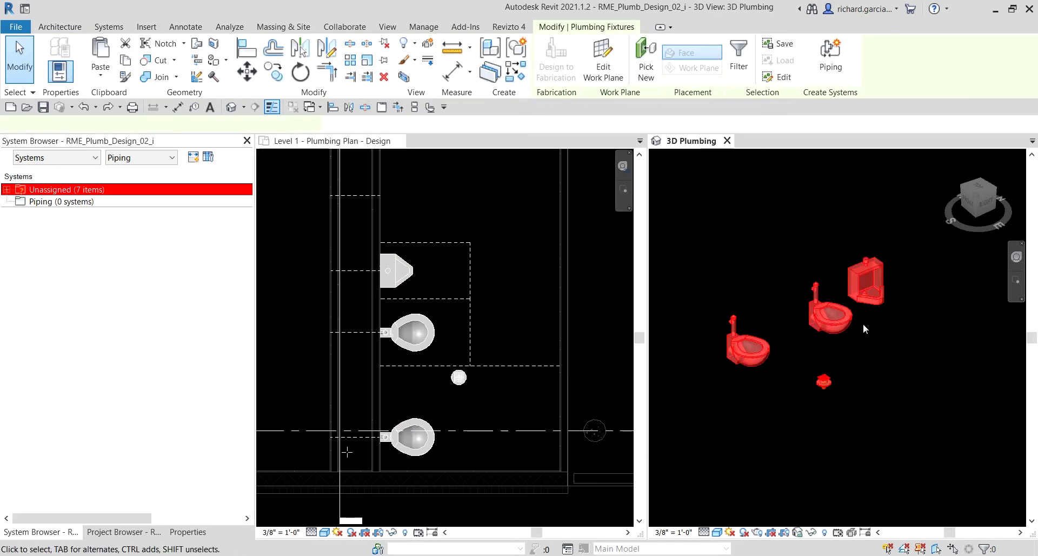
{"action": "left_click", "coordinate": [832, 61]}
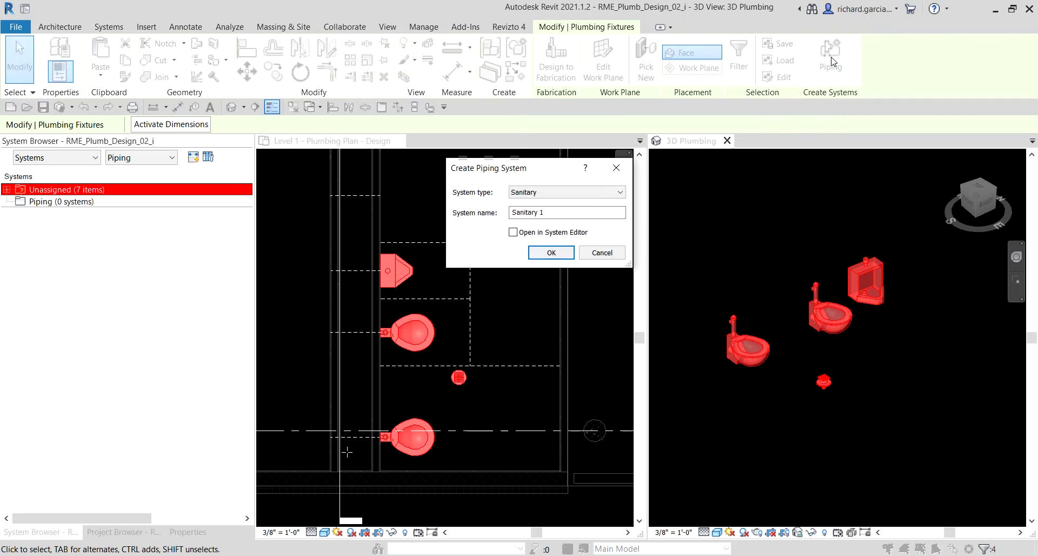
{"action": "left_click_drag", "start_coordinate": [554, 212], "coordinate": [469, 218]}
Step: Name the Sanitary system 'Sanitary 107' and confirm its creation
{"action": "left_click", "coordinate": [560, 212]}
{"action": "left_click", "coordinate": [491, 326]}
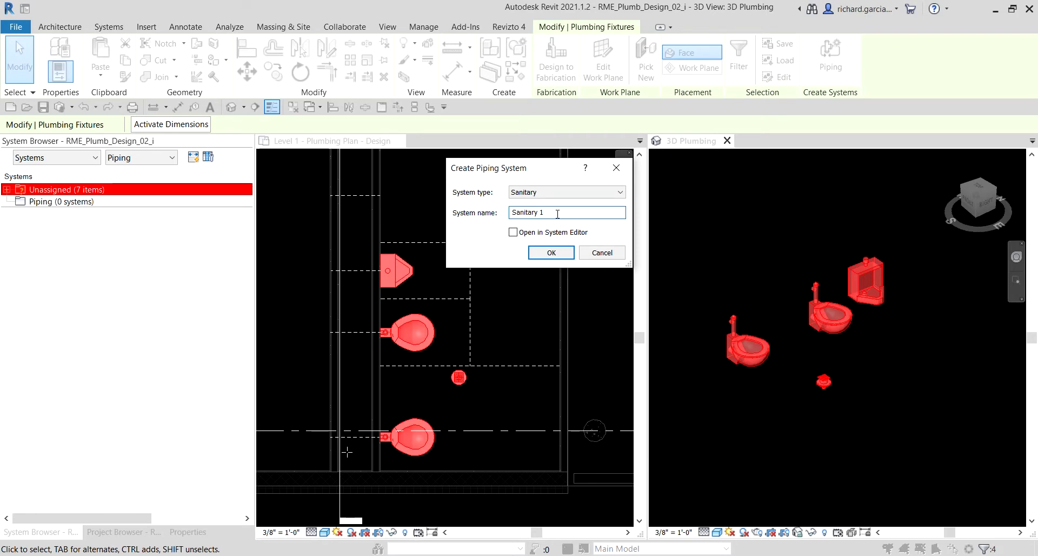
{"action": "type", "text": "107"}
{"action": "key", "text": "BackSpace"}
{"action": "key", "text": "BackSpace"}
{"action": "key", "text": "BackSpace"}
{"action": "type", "text": "07"}
{"action": "left_click", "coordinate": [59, 221]}
{"action": "left_click", "coordinate": [50, 211]}
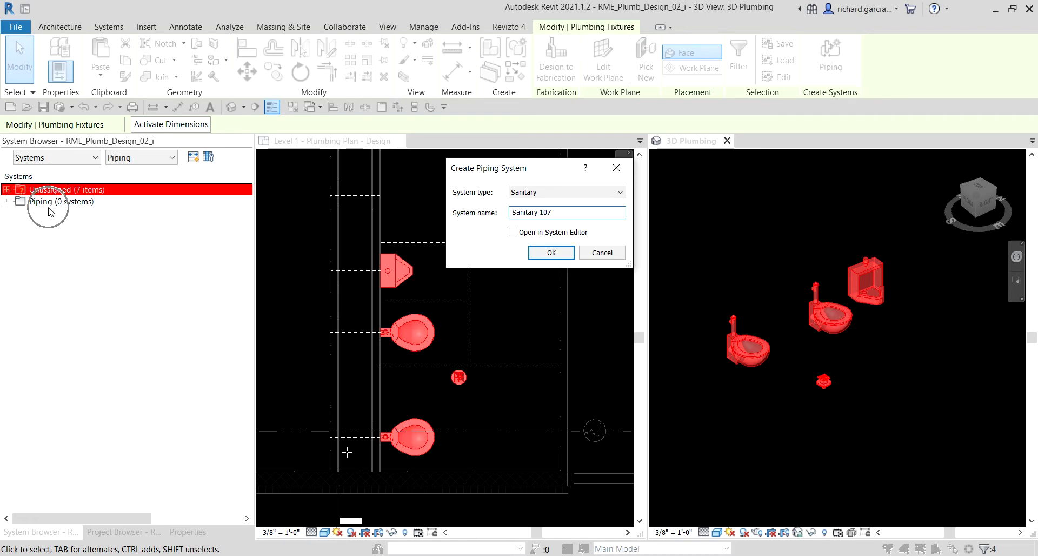
{"action": "left_click", "coordinate": [50, 212]}
{"action": "left_click", "coordinate": [545, 259]}
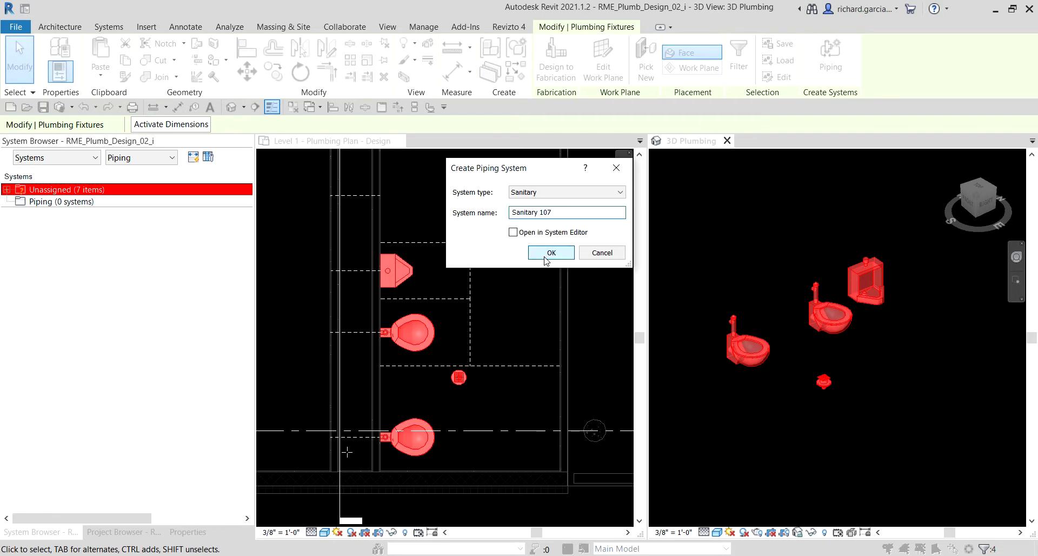
{"action": "left_click", "coordinate": [77, 211]}
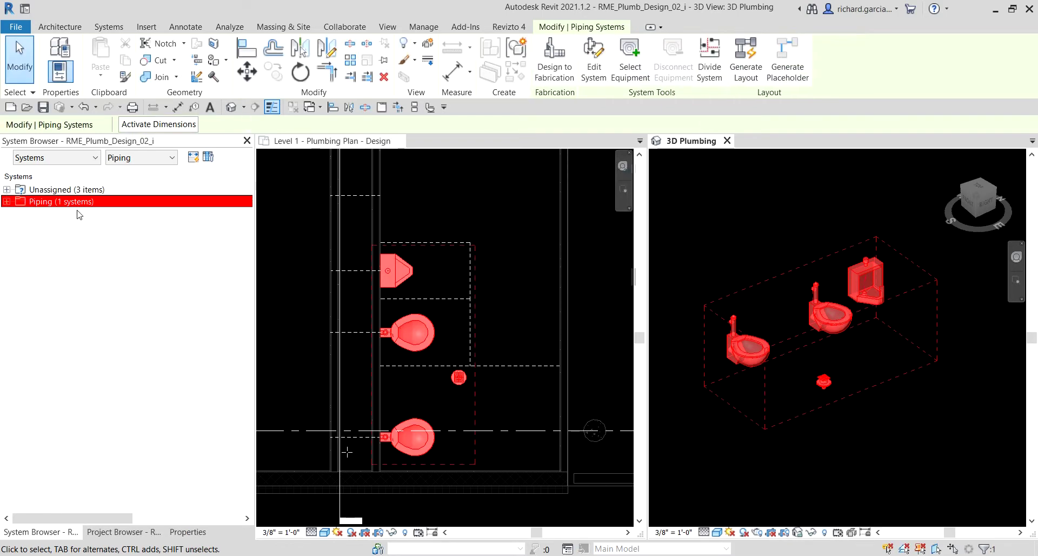
Step: Expand Piping > Sanitary > Sanitary 107 in the System Browser
{"action": "left_click", "coordinate": [77, 210]}
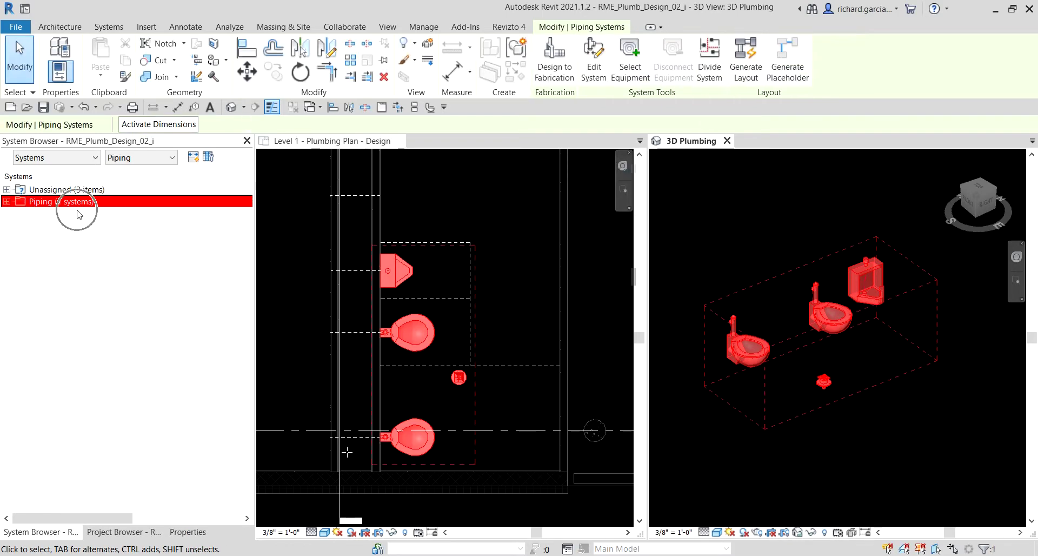
{"action": "left_click", "coordinate": [6, 204]}
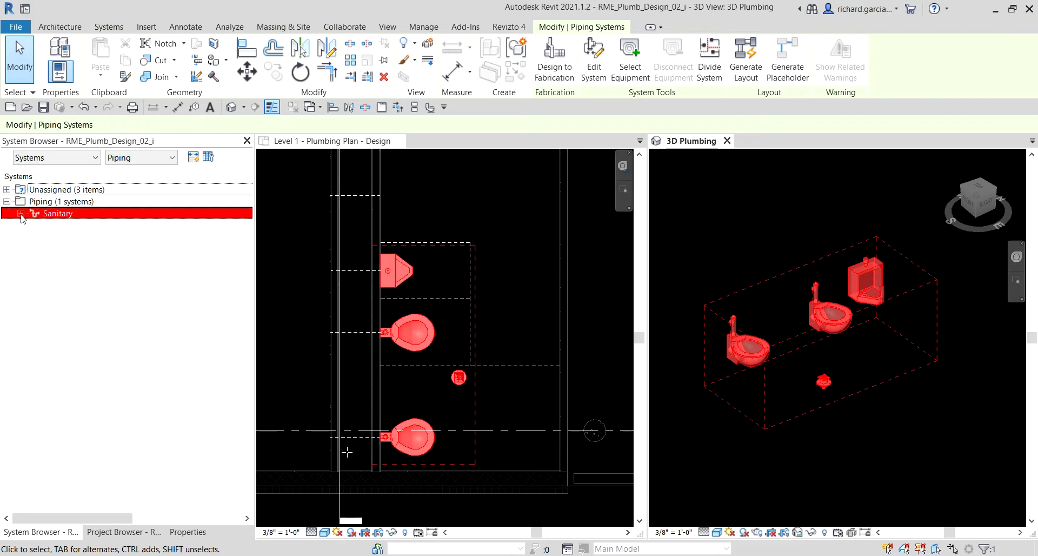
{"action": "left_click", "coordinate": [21, 213]}
{"action": "left_click", "coordinate": [35, 225]}
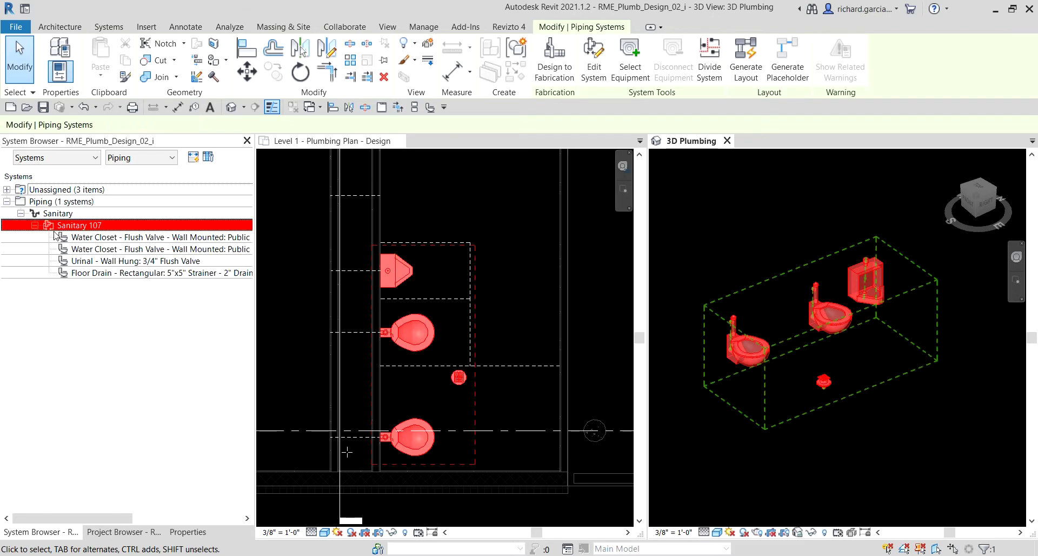
Step: Check the two water closets, urinal, floor drain and unassigned items, then clear the selection
{"action": "left_click", "coordinate": [110, 241]}
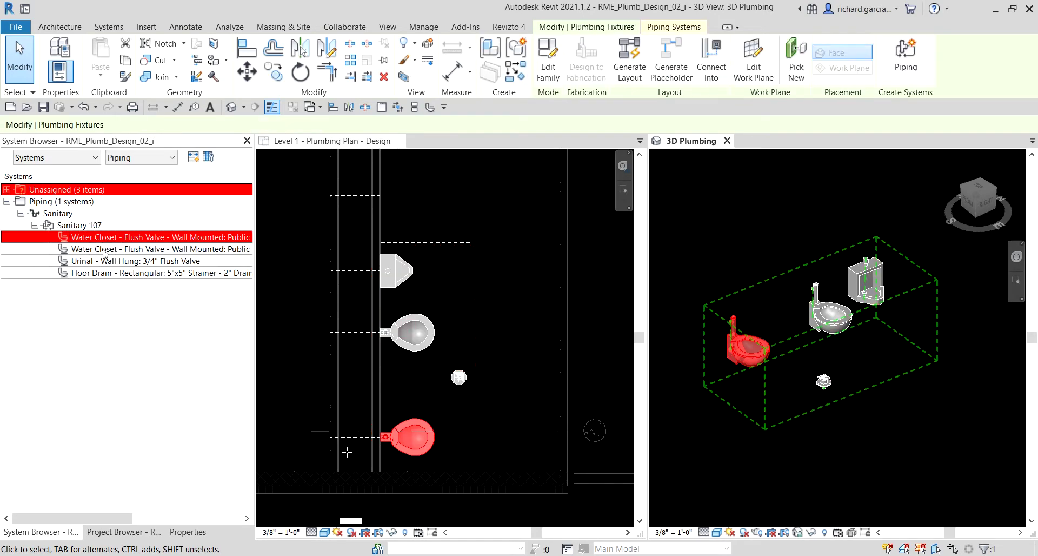
{"action": "left_click", "coordinate": [106, 252]}
{"action": "left_click", "coordinate": [108, 262]}
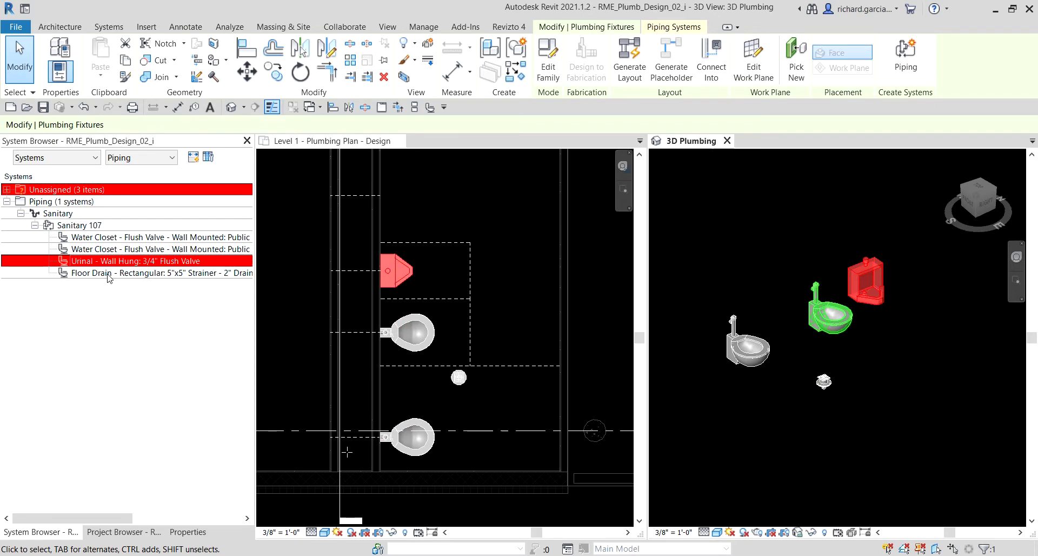
{"action": "left_click", "coordinate": [109, 273]}
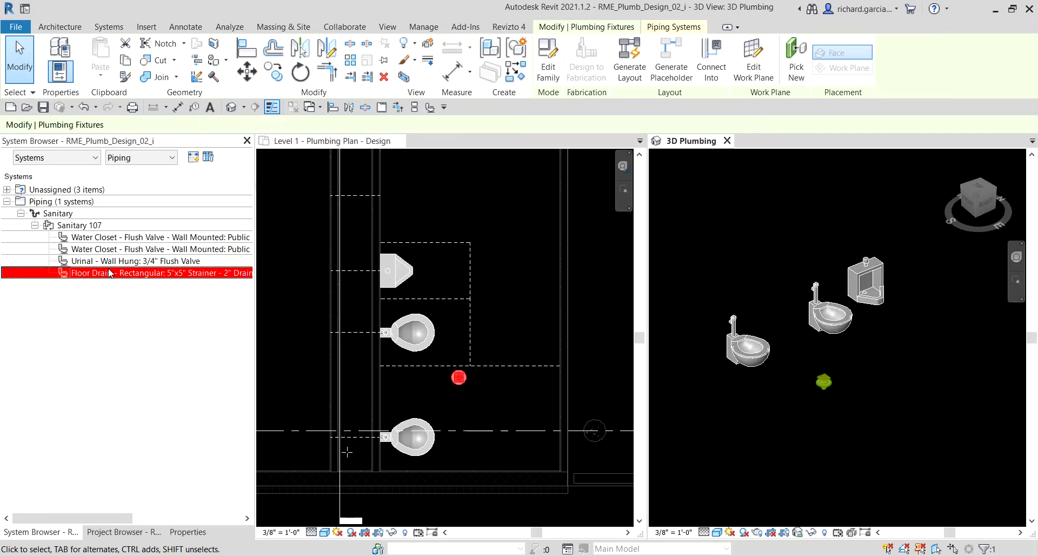
{"action": "left_click", "coordinate": [112, 189]}
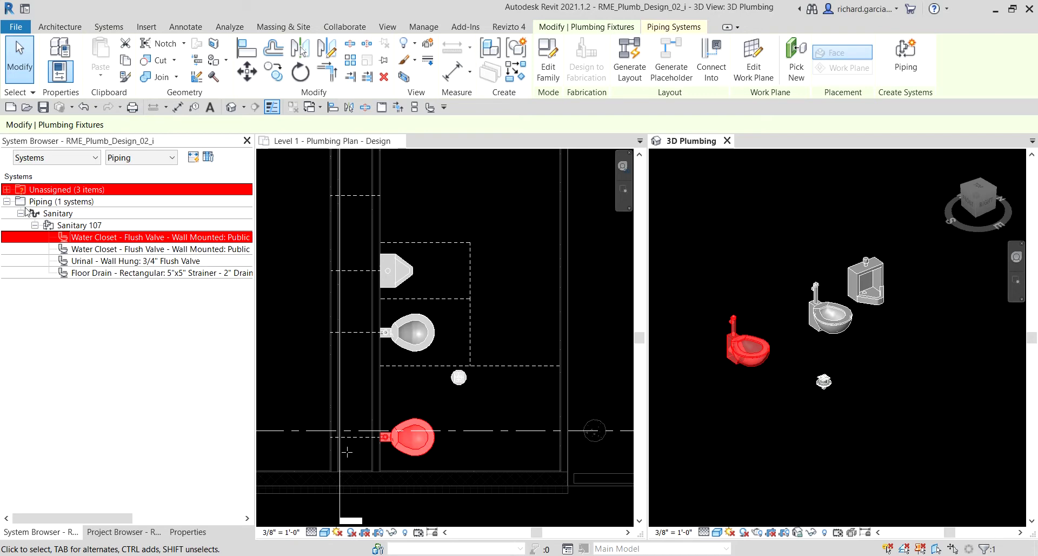
{"action": "left_click", "coordinate": [142, 309]}
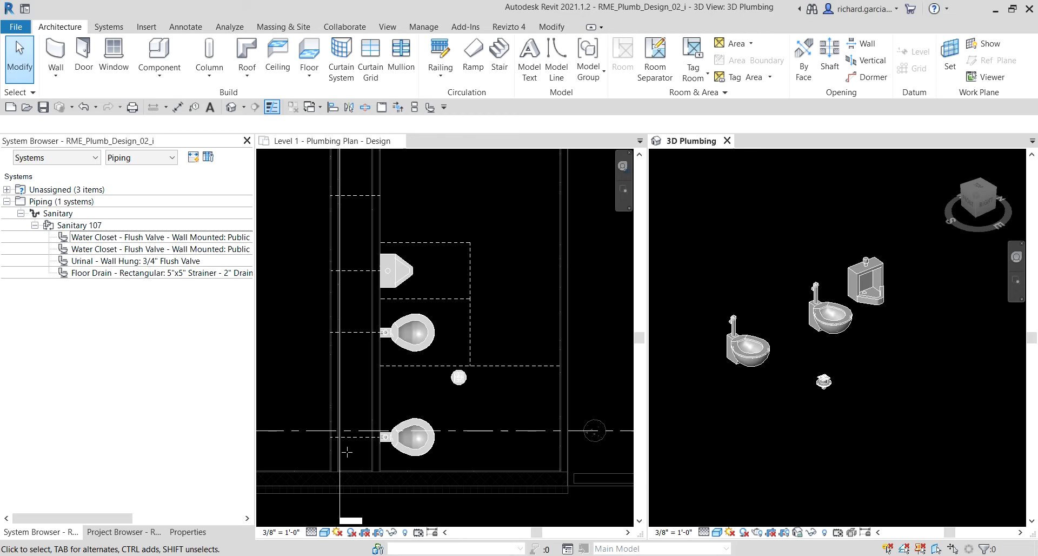
Step: Select the floor drain in the Level 1 plan and generate a preview pipe layout
{"action": "left_click", "coordinate": [529, 277]}
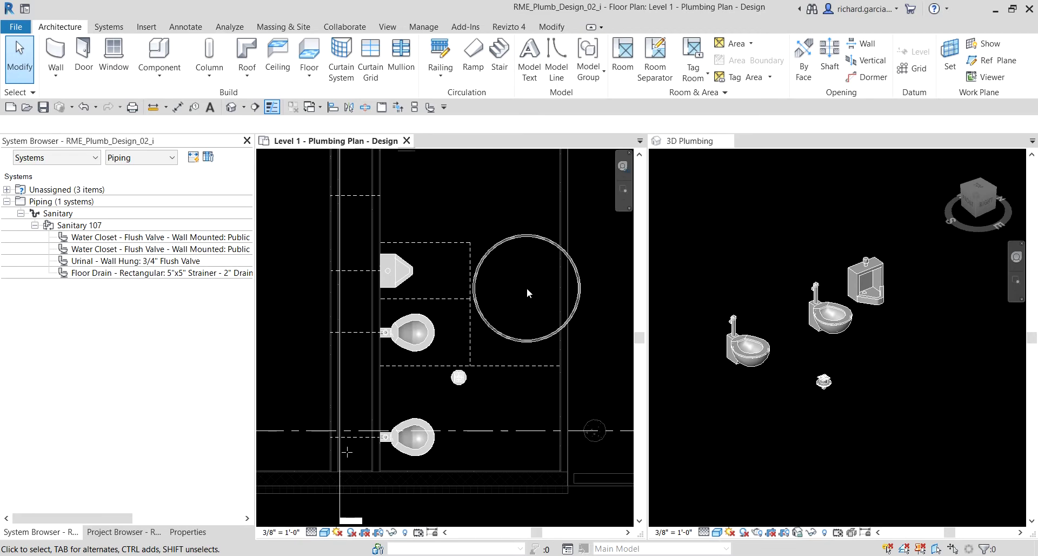
{"action": "middle_click_drag", "start_coordinate": [531, 343], "coordinate": [521, 308]}
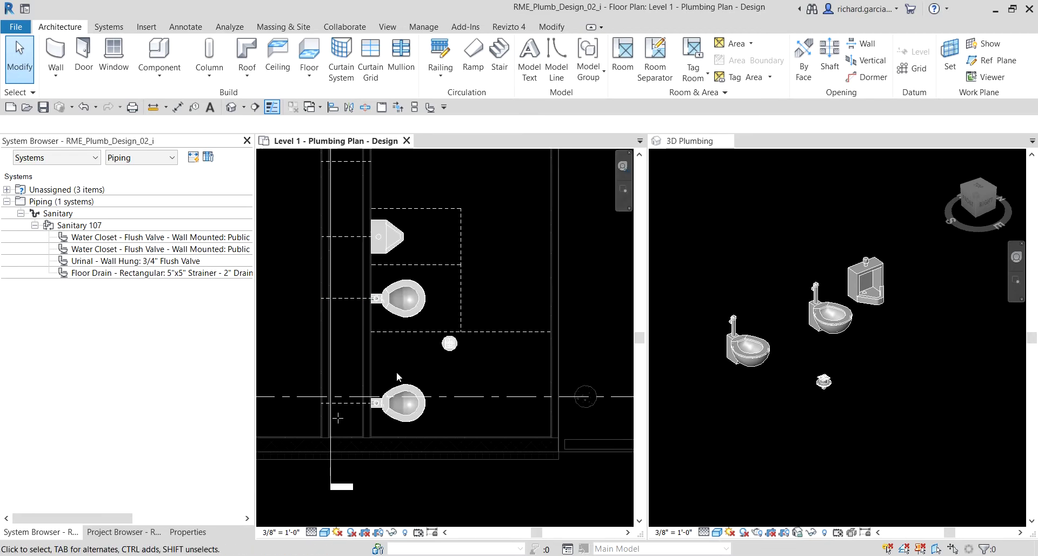
{"action": "left_click", "coordinate": [443, 348]}
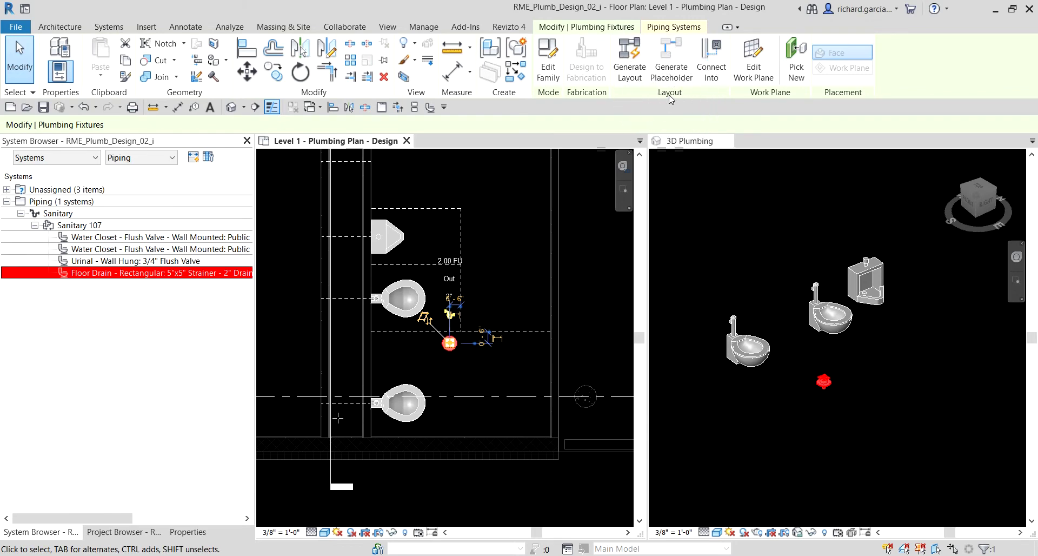
{"action": "left_click", "coordinate": [640, 69]}
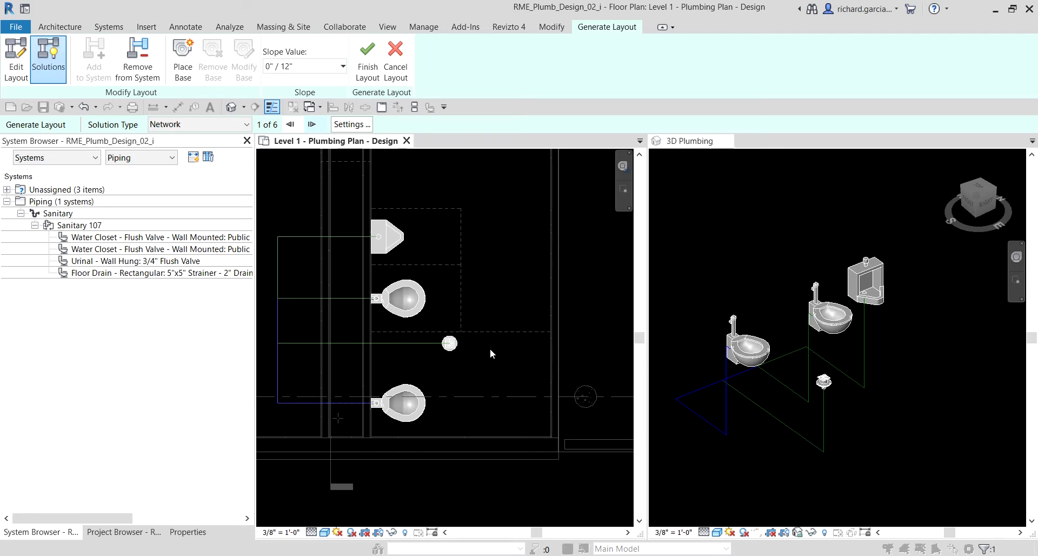
{"action": "middle_click_drag", "start_coordinate": [511, 332], "coordinate": [528, 305]}
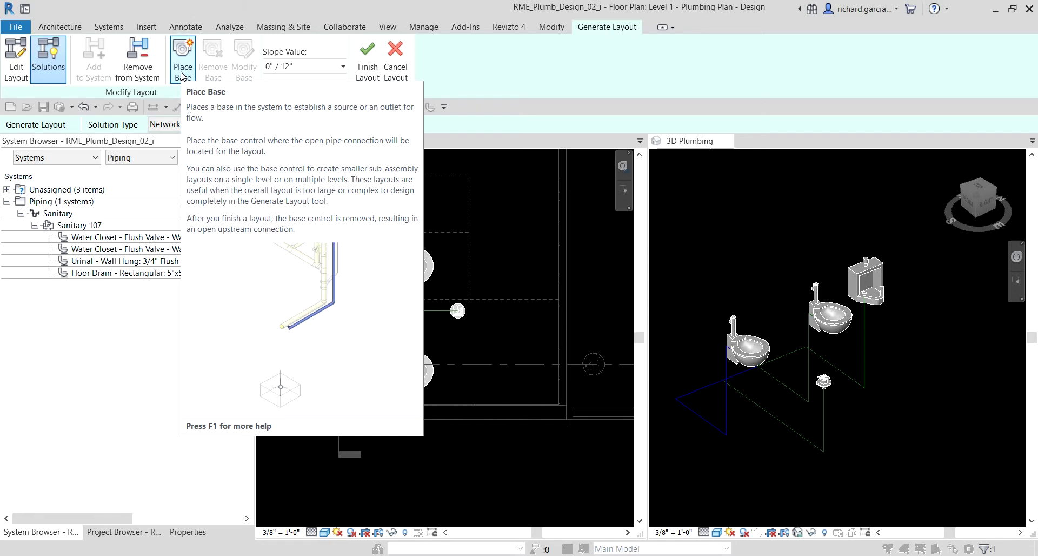
Step: Place the layout base beside the lower water closet and check its riser in 3D
{"action": "left_click", "coordinate": [181, 69]}
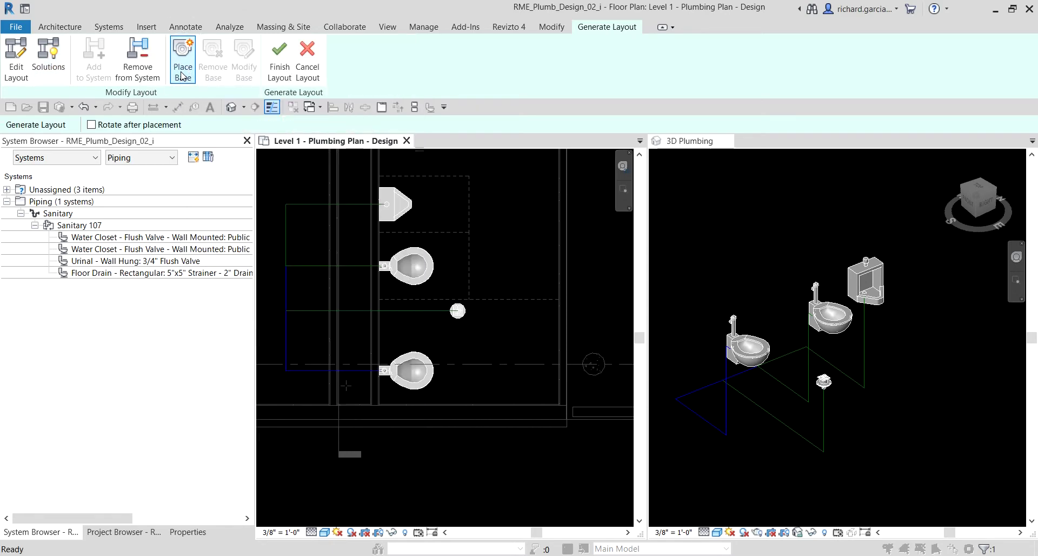
{"action": "scroll", "coordinate": [349, 387], "scroll_direction": "up", "scroll_amount": 6}
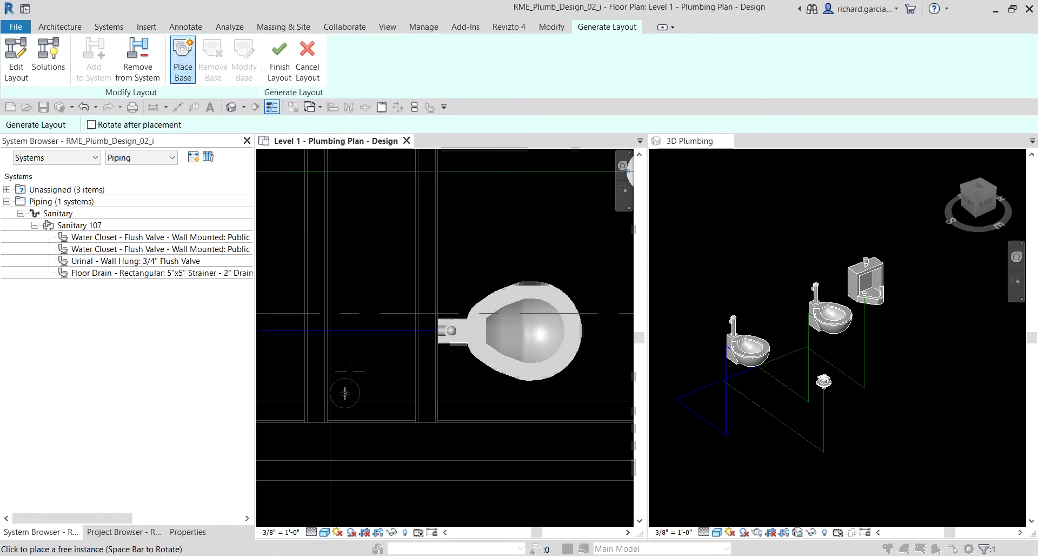
{"action": "left_click", "coordinate": [354, 355]}
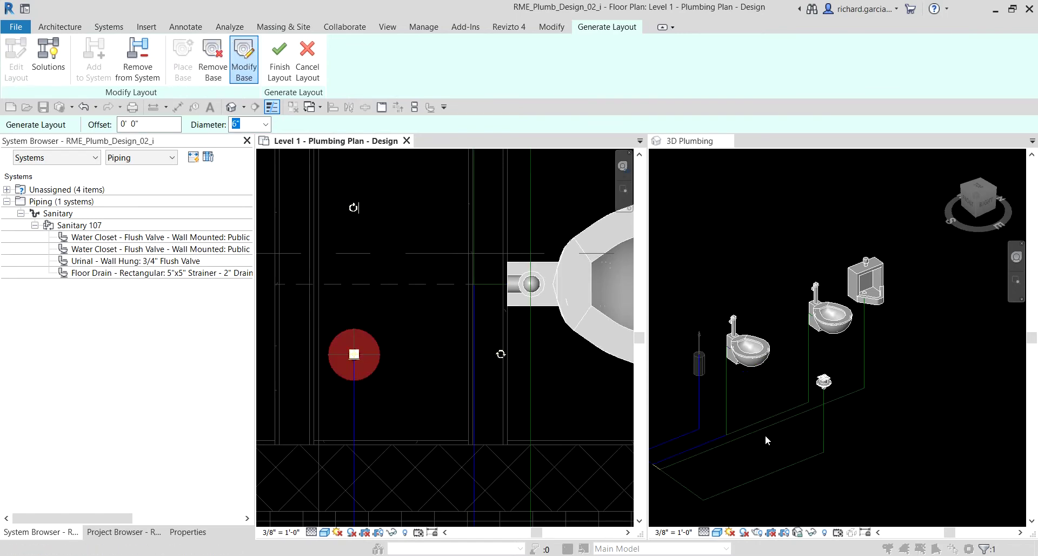
{"action": "scroll", "coordinate": [830, 400], "scroll_direction": "down", "scroll_amount": 3}
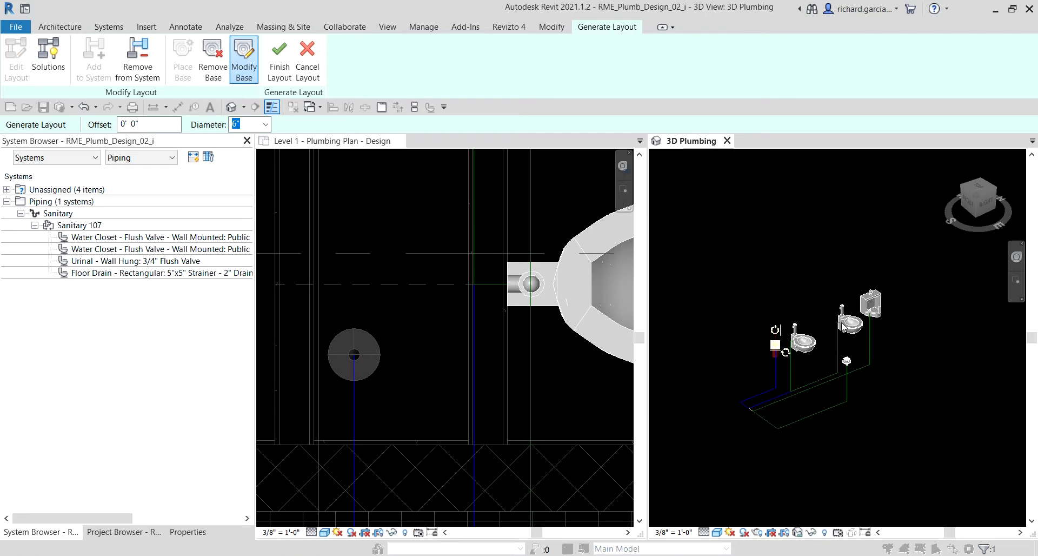
{"action": "middle_click_drag", "start_coordinate": [817, 400], "coordinate": [828, 413], "text": "shift"}
{"action": "scroll", "coordinate": [440, 381], "scroll_direction": "down", "scroll_amount": 3}
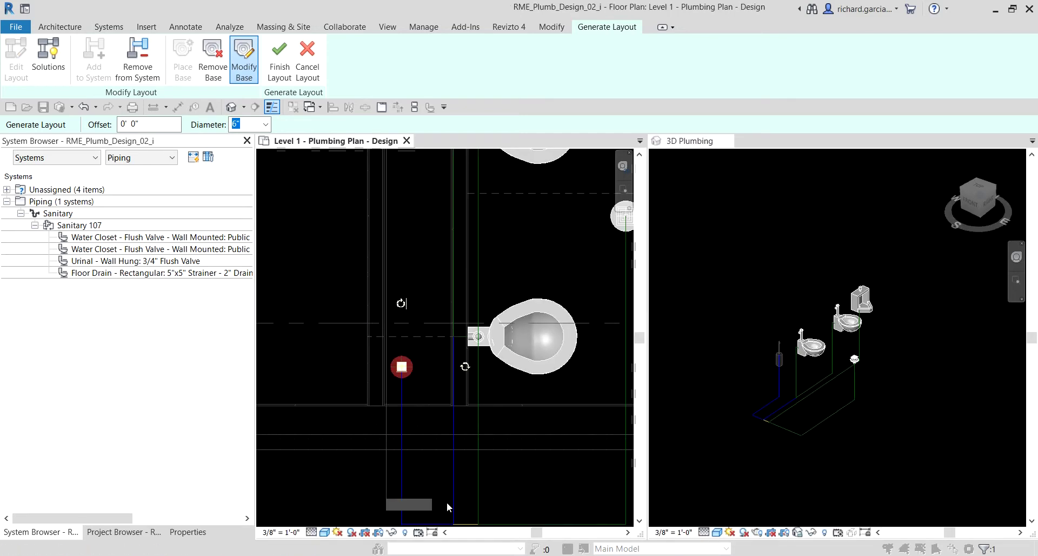
{"action": "scroll", "coordinate": [453, 405], "scroll_direction": "up", "scroll_amount": 5}
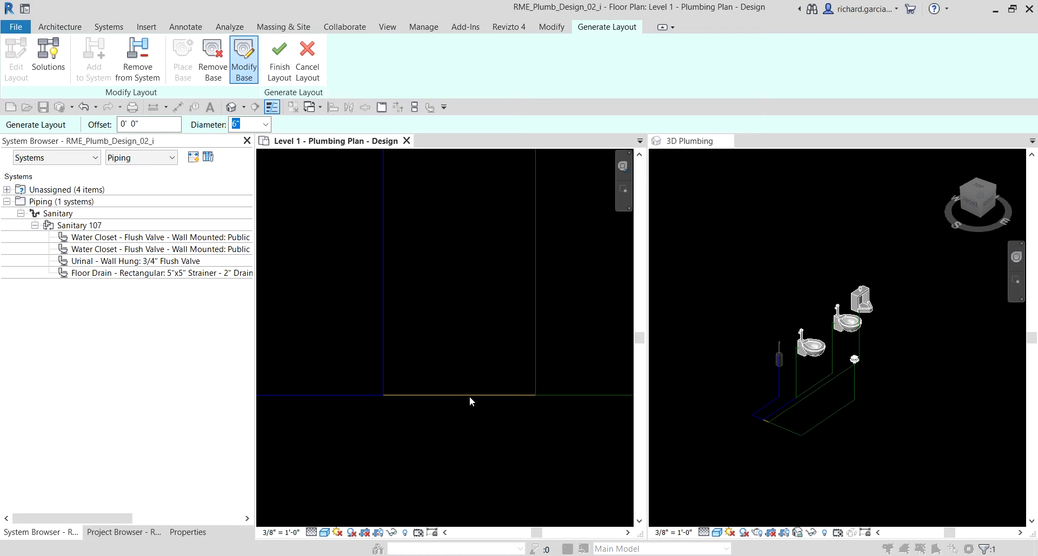
{"action": "scroll", "coordinate": [469, 396], "scroll_direction": "down", "scroll_amount": 8}
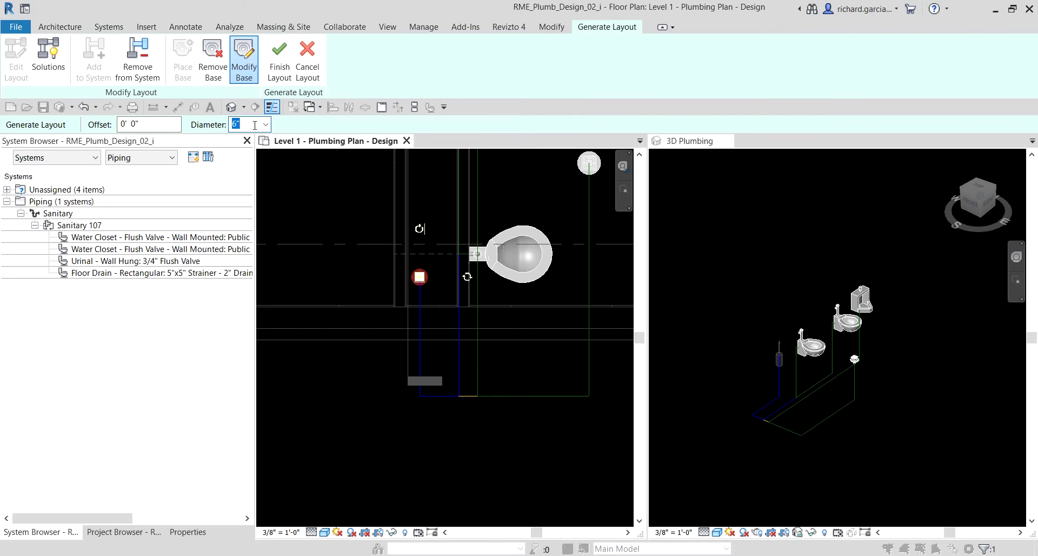
Step: Set the layout base diameter to 4" and orbit the 3D view to inspect the riser
{"action": "type", "text": "4"}
{"action": "key", "text": "Return"}
{"action": "left_click", "coordinate": [784, 368]}
{"action": "scroll", "coordinate": [768, 420], "scroll_direction": "up", "scroll_amount": 5}
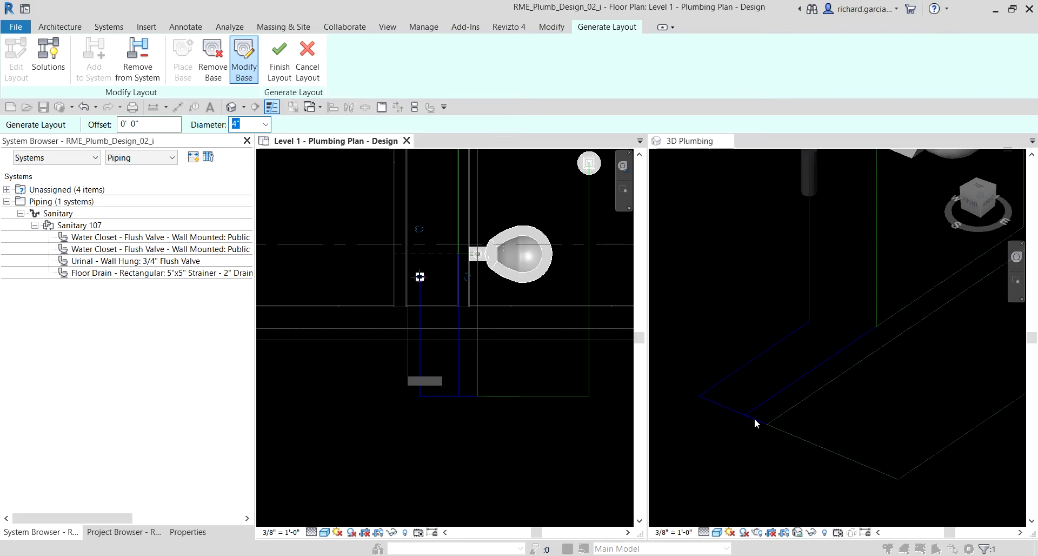
{"action": "scroll", "coordinate": [755, 418], "scroll_direction": "up", "scroll_amount": 2}
{"action": "left_click", "coordinate": [725, 403]}
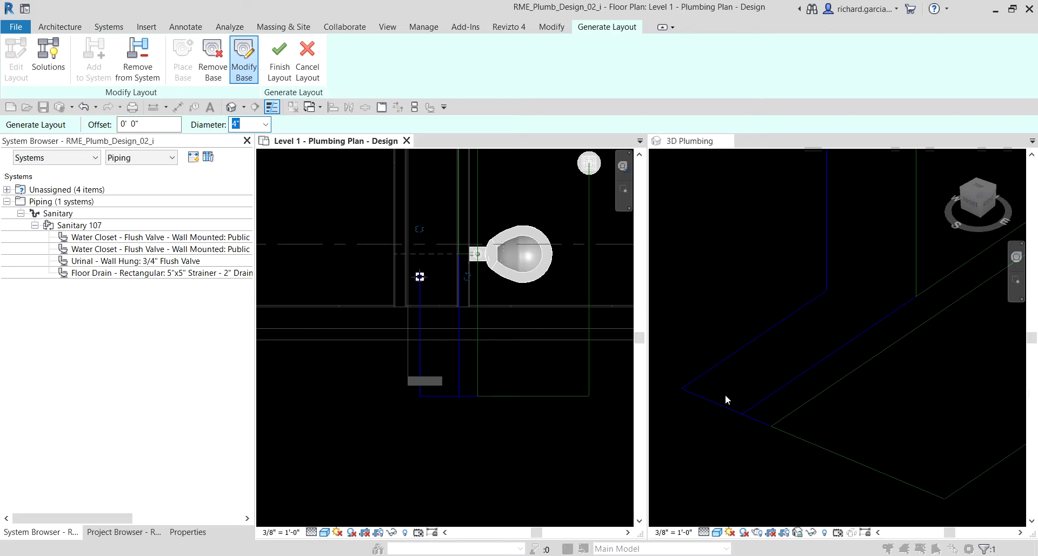
{"action": "middle_click_drag", "start_coordinate": [726, 400], "coordinate": [829, 216], "text": "shift"}
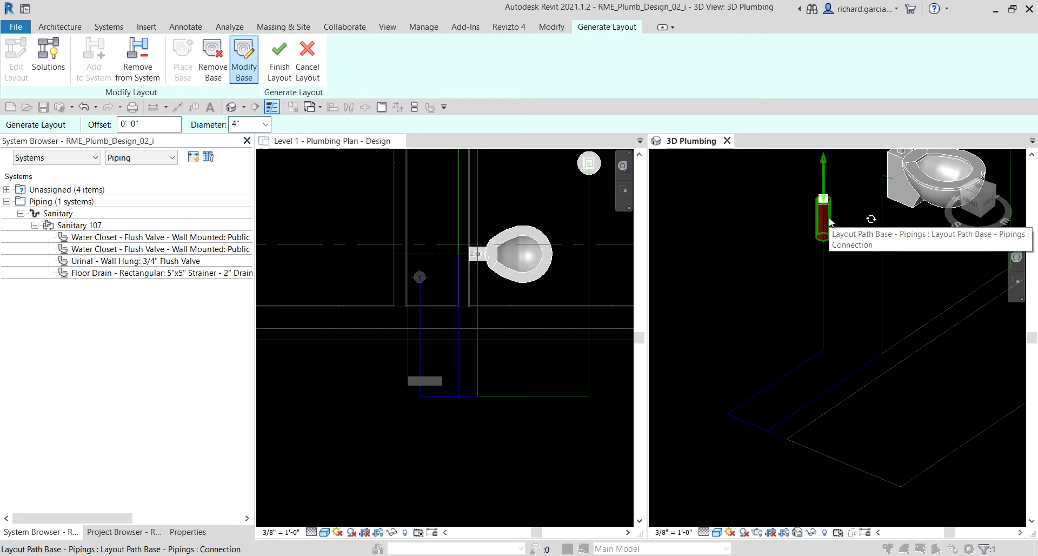
Step: Set the base offset to -4' 0" to drop it below the floor
{"action": "left_click", "coordinate": [147, 128]}
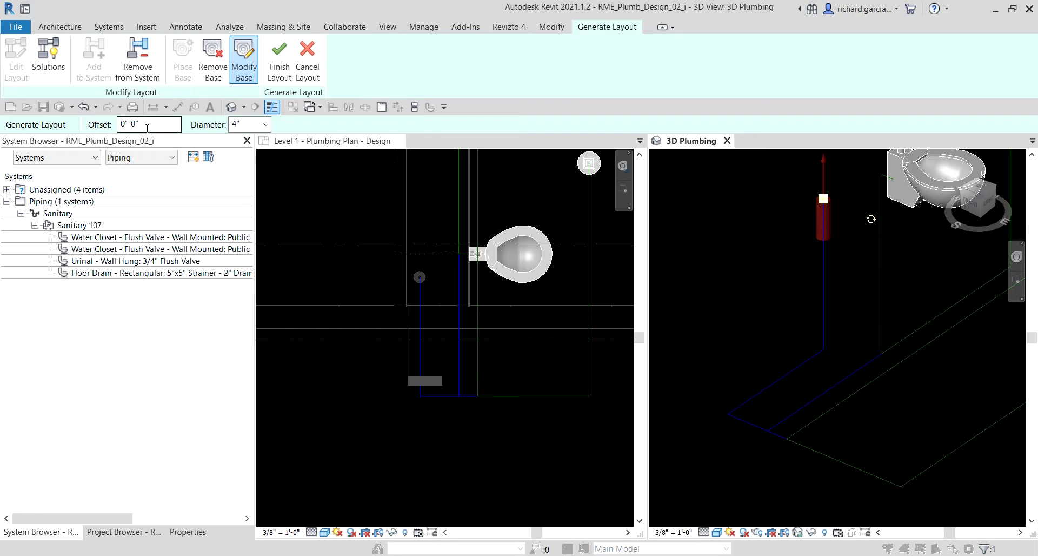
{"action": "left_click", "coordinate": [147, 129]}
{"action": "left_click", "coordinate": [148, 128]}
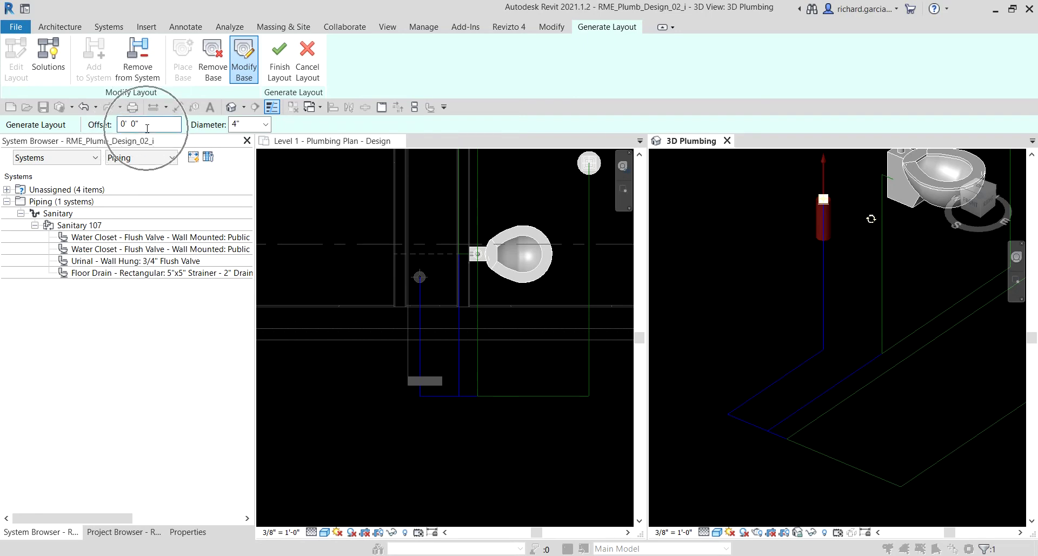
{"action": "key", "text": "ctrl+a"}
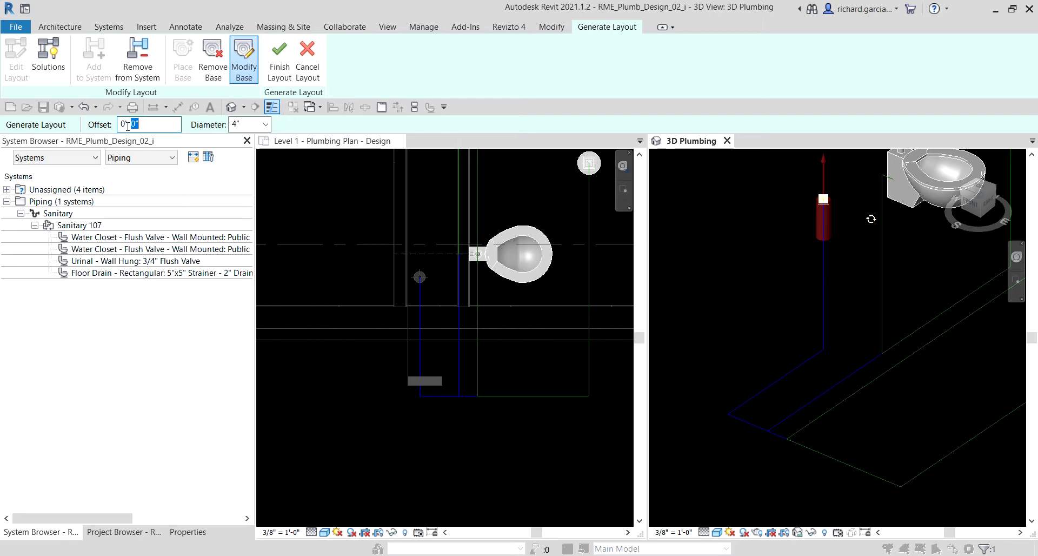
{"action": "type", "text": "-4"}
{"action": "key", "text": "Return"}
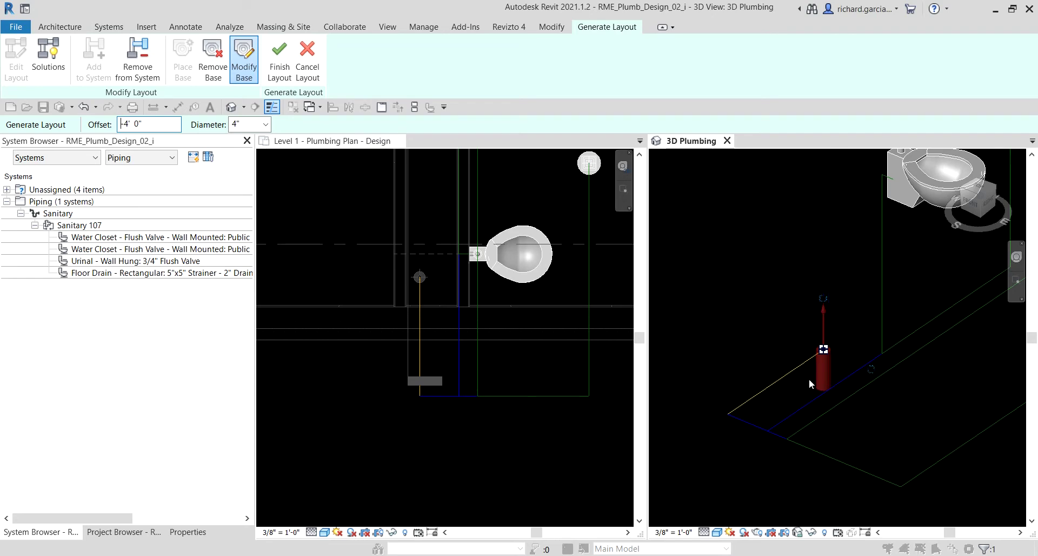
{"action": "left_click", "coordinate": [796, 371]}
Step: Show Sanitary 107's alternative layout solutions in the Level 1 plan using the Intersections solution type
{"action": "left_click", "coordinate": [475, 370]}
{"action": "scroll", "coordinate": [475, 371], "scroll_direction": "down", "scroll_amount": 2}
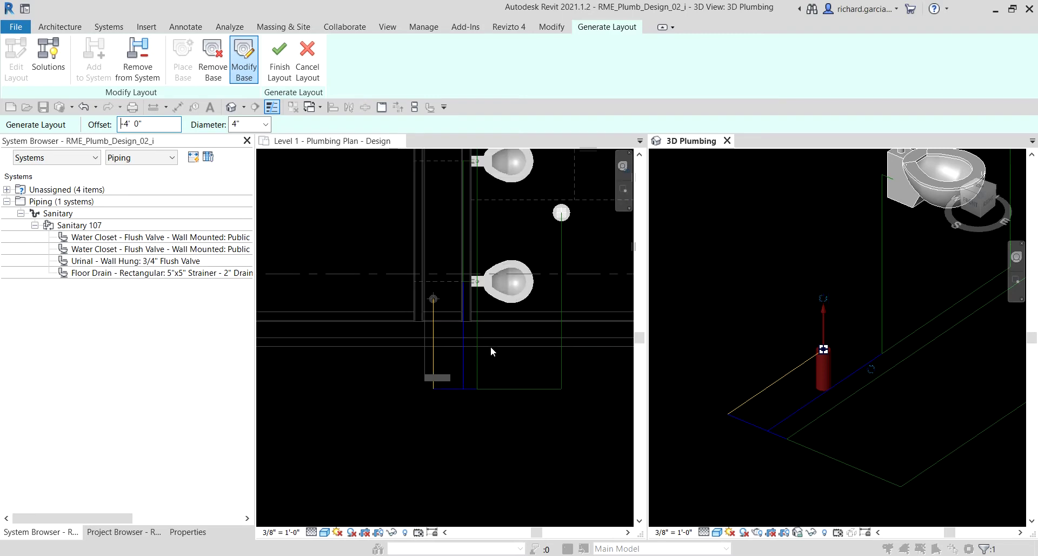
{"action": "left_click", "coordinate": [56, 60]}
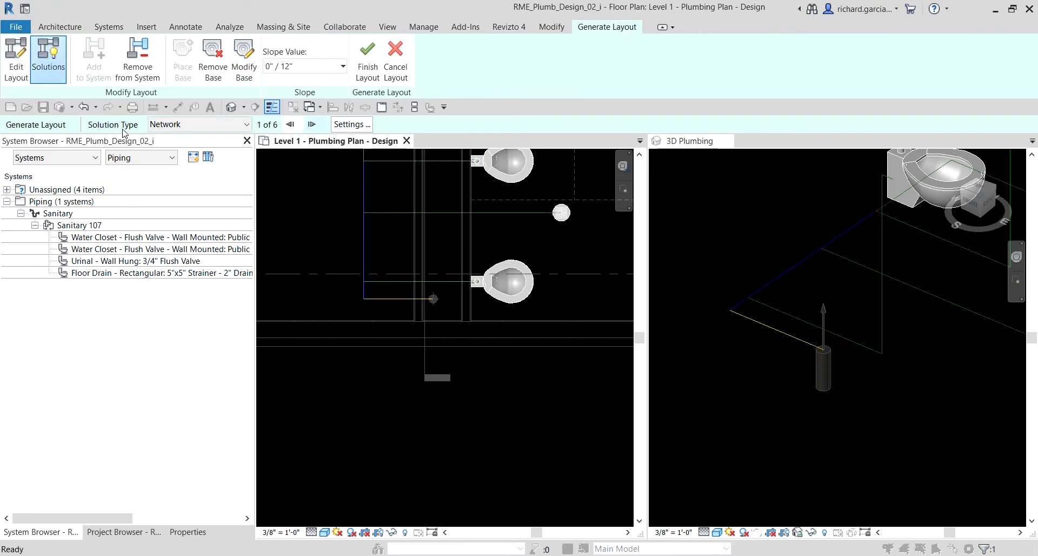
{"action": "scroll", "coordinate": [403, 272], "scroll_direction": "down", "scroll_amount": 2}
{"action": "middle_click_drag", "start_coordinate": [404, 272], "coordinate": [392, 353]}
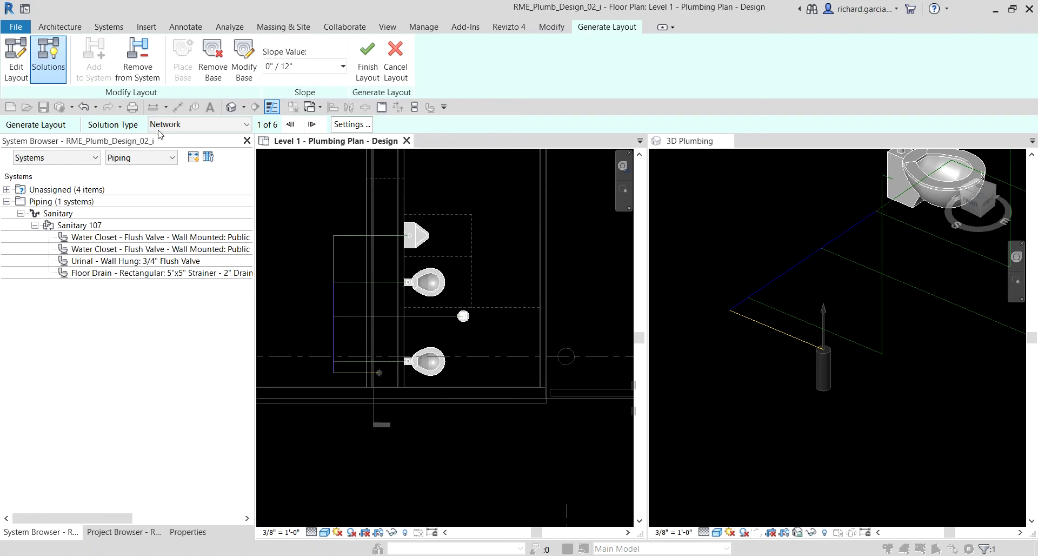
{"action": "left_click", "coordinate": [244, 125]}
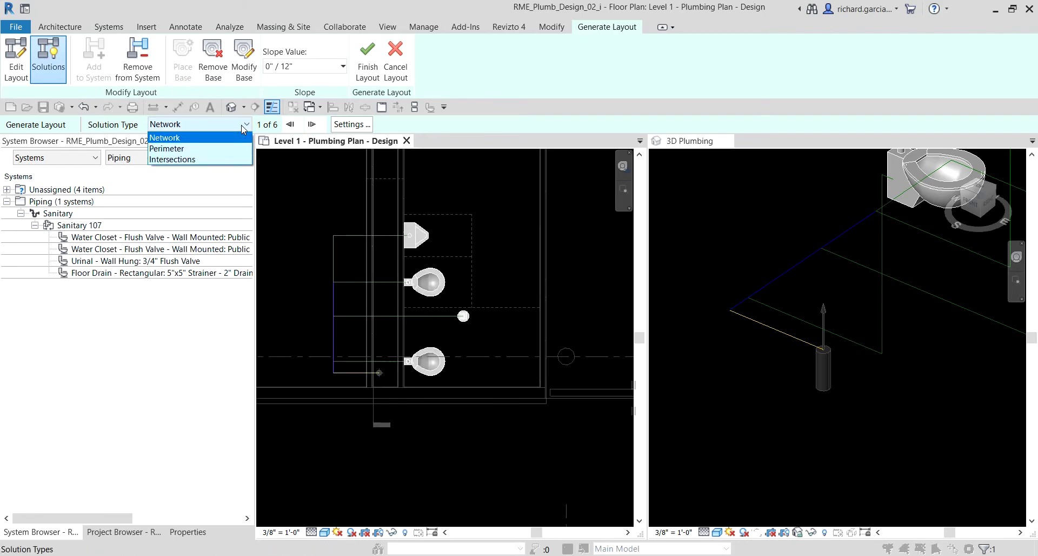
{"action": "left_click", "coordinate": [182, 159]}
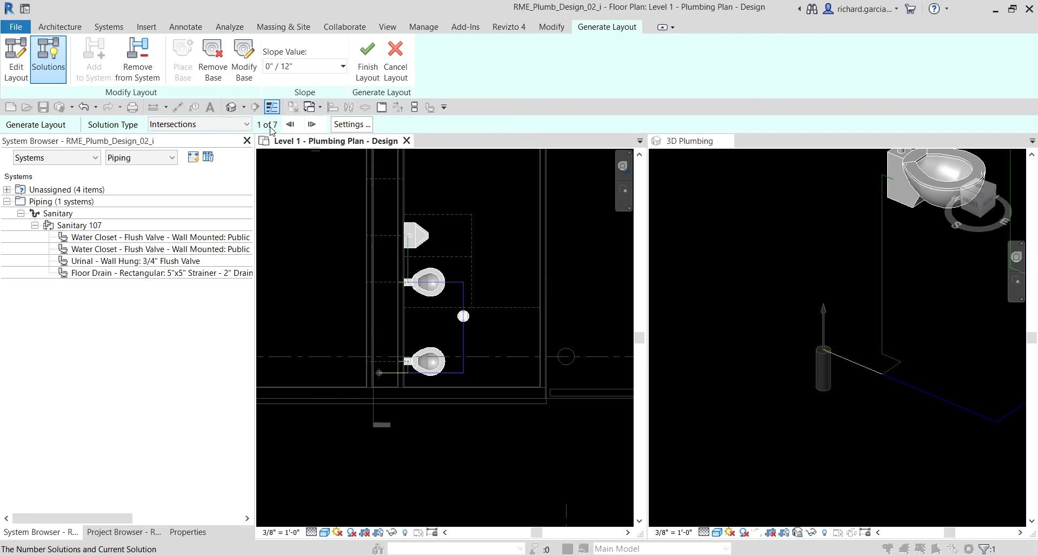
Step: Step through the Intersections layout solutions to the last one, 7 of 7
{"action": "left_click", "coordinate": [312, 124]}
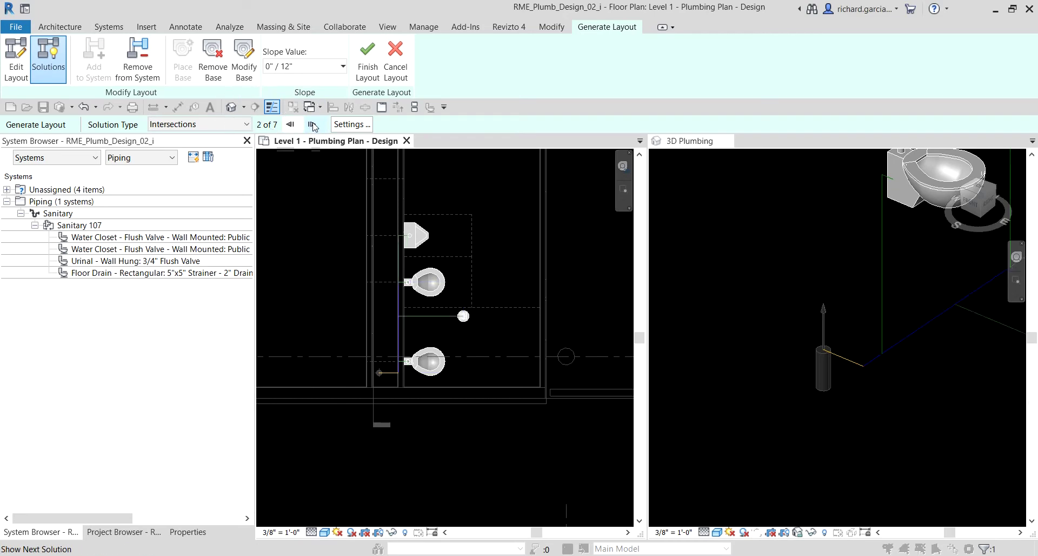
{"action": "left_click", "coordinate": [312, 125]}
{"action": "left_click", "coordinate": [312, 124]}
{"action": "left_click", "coordinate": [312, 125]}
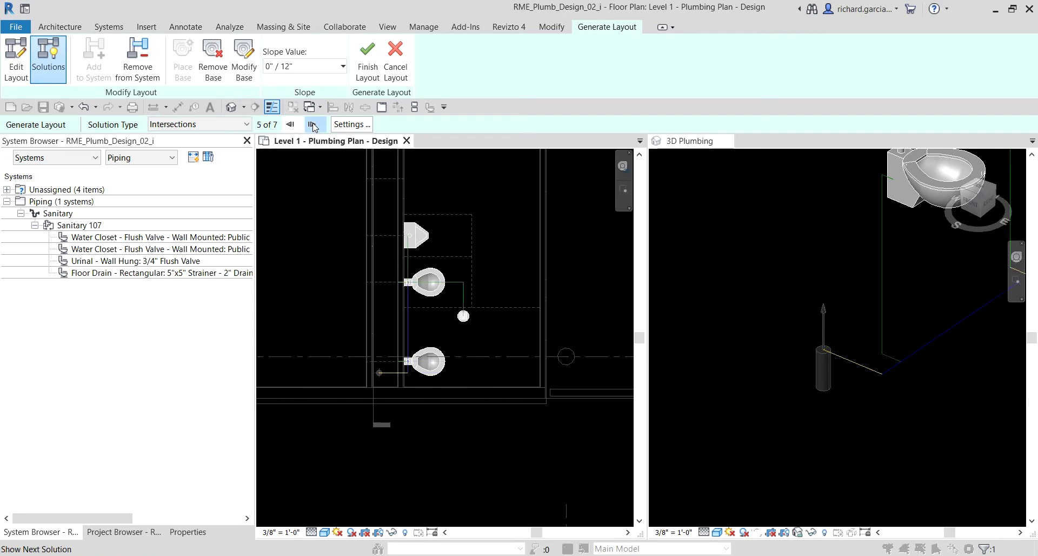
{"action": "left_click", "coordinate": [313, 124]}
{"action": "left_click", "coordinate": [312, 124]}
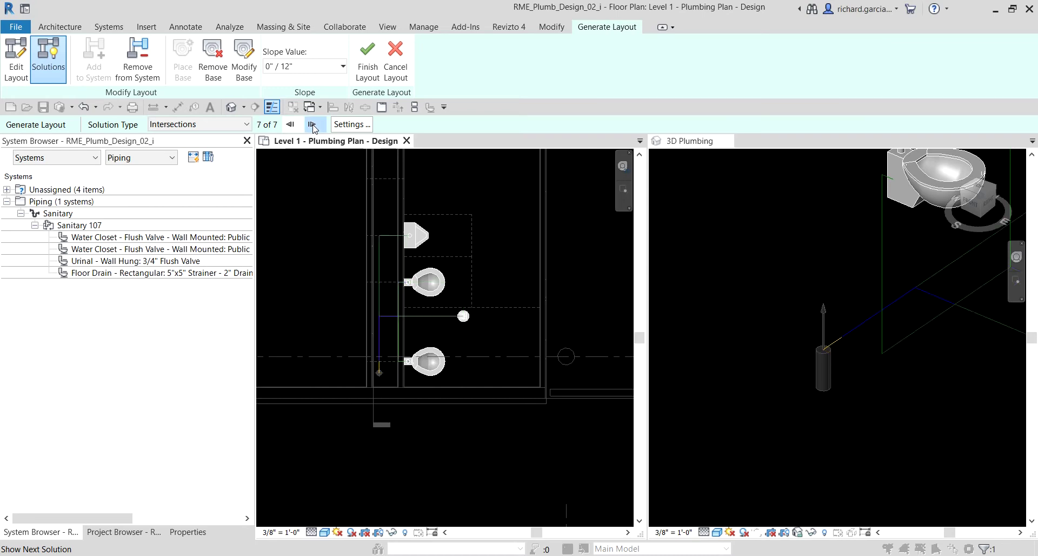
{"action": "left_click", "coordinate": [312, 125]}
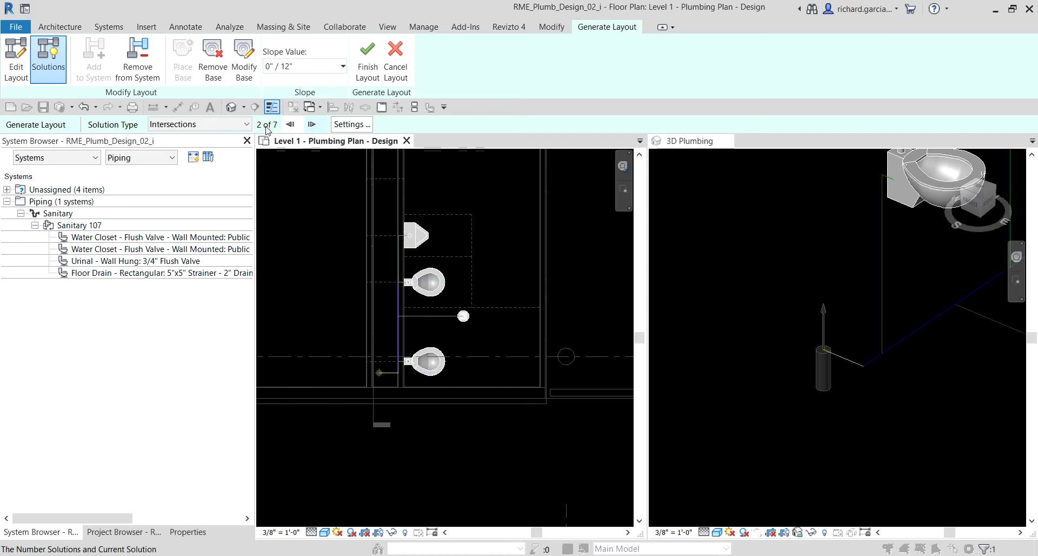
Step: Change the Main and Branch pipe offsets from -4' 0" to -1 in the conversion settings
{"action": "left_click", "coordinate": [351, 125]}
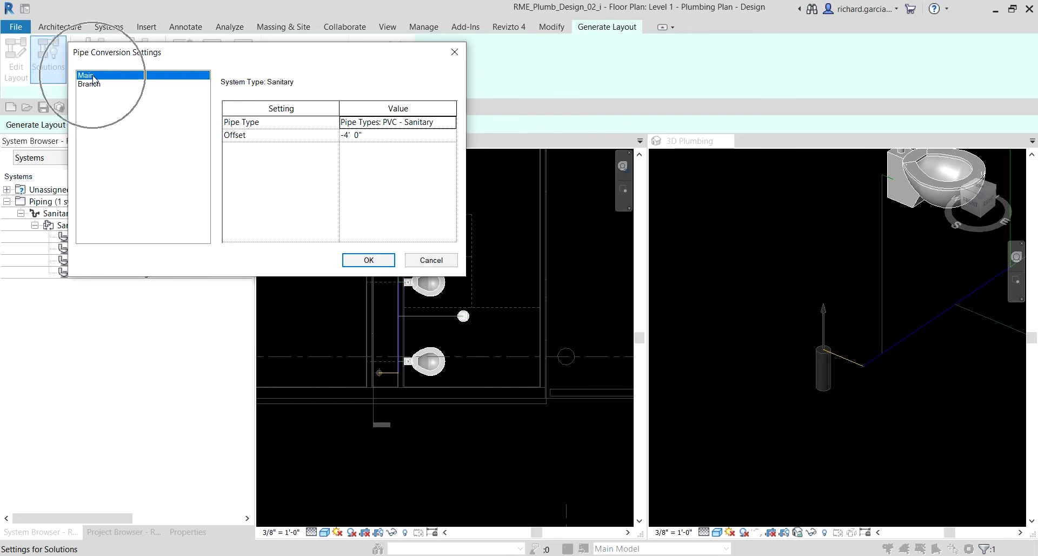
{"action": "left_click", "coordinate": [918, 349]}
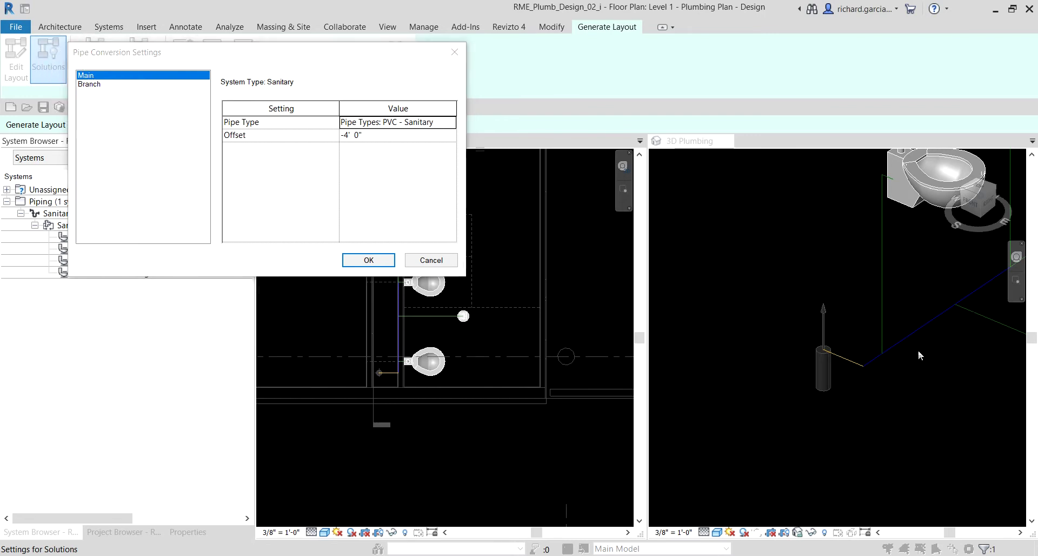
{"action": "left_click", "coordinate": [917, 325]}
{"action": "left_click", "coordinate": [379, 136]}
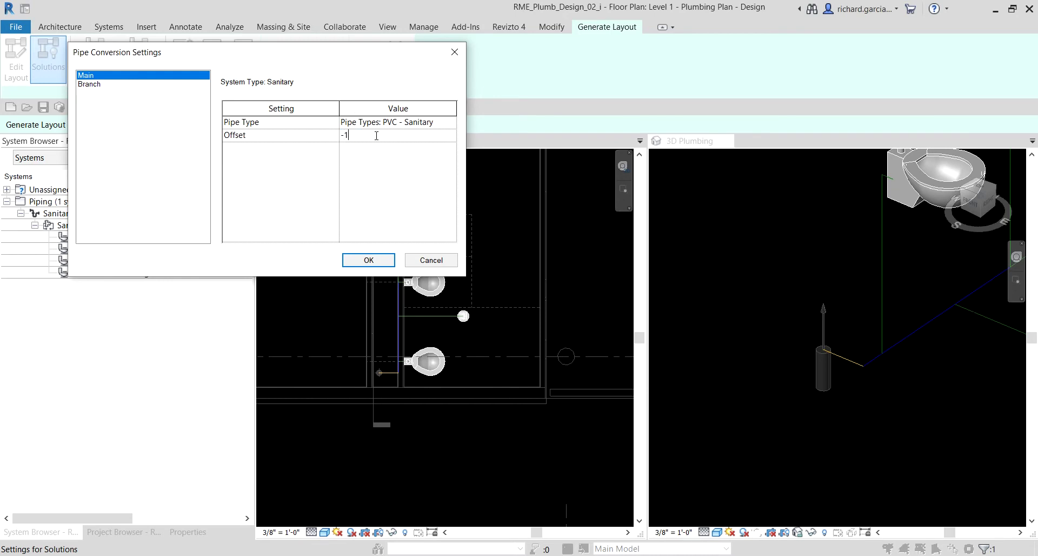
{"action": "left_click", "coordinate": [93, 85]}
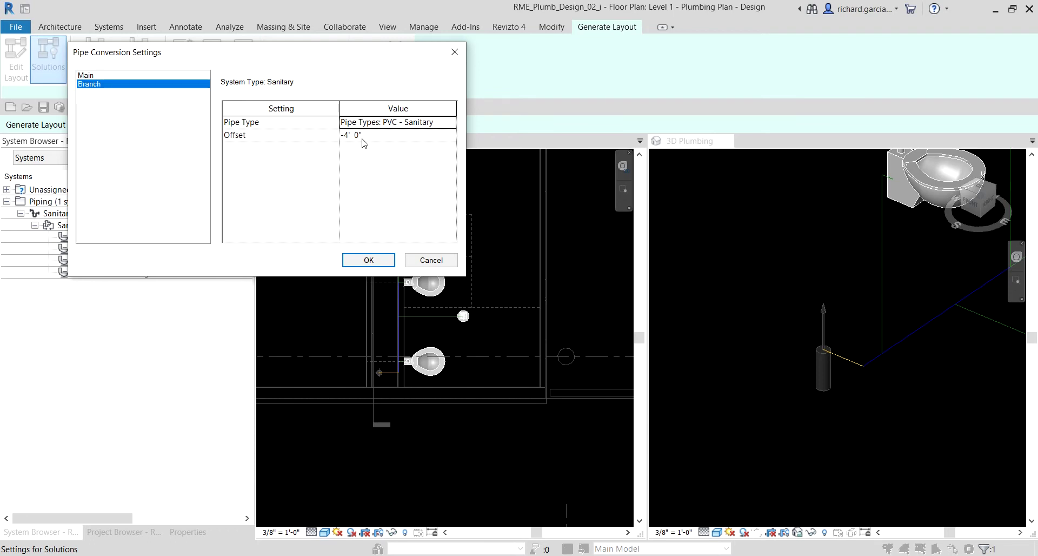
{"action": "left_click", "coordinate": [379, 140]}
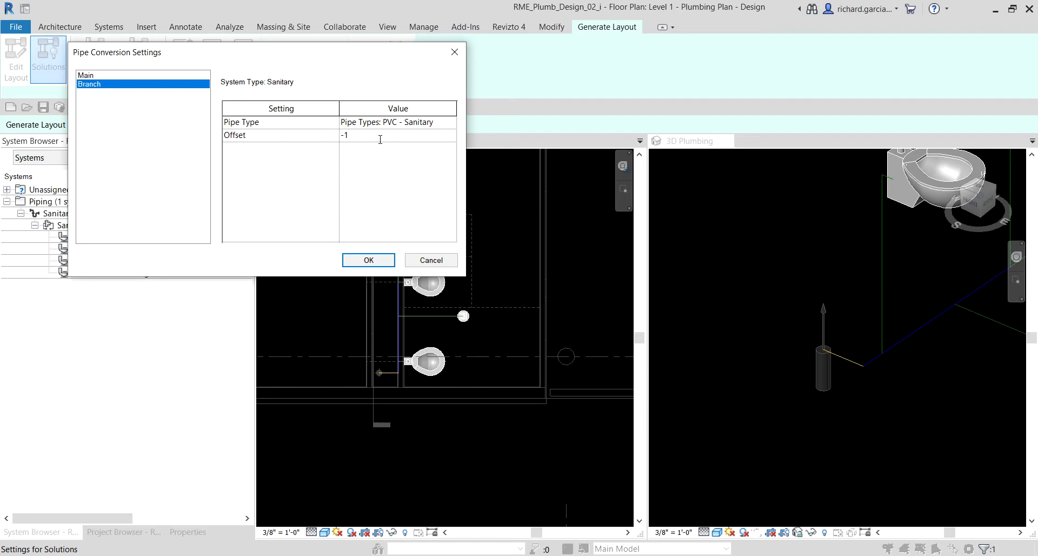
{"action": "left_click", "coordinate": [387, 268]}
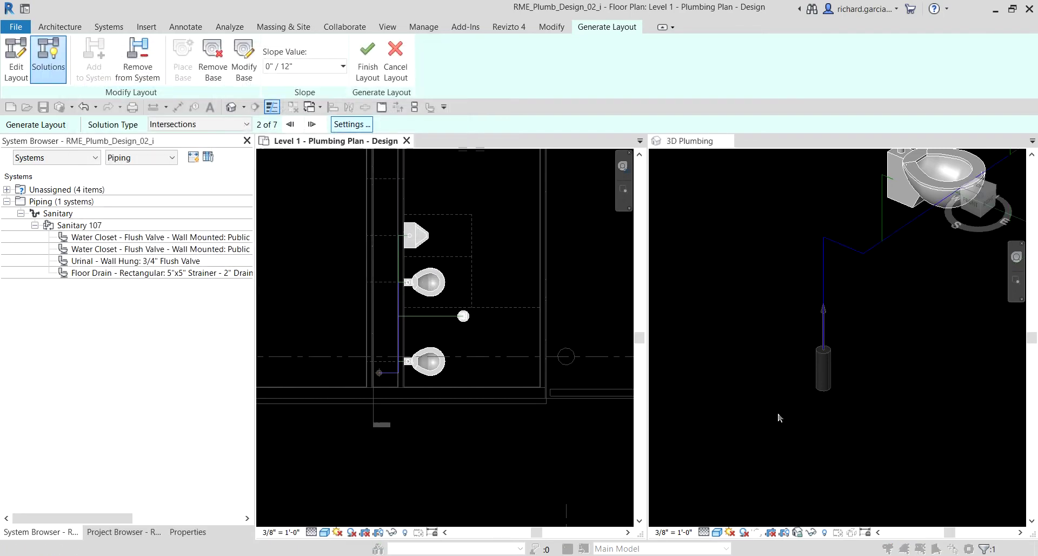
{"action": "middle_click_drag", "start_coordinate": [731, 418], "coordinate": [831, 345], "text": "shift"}
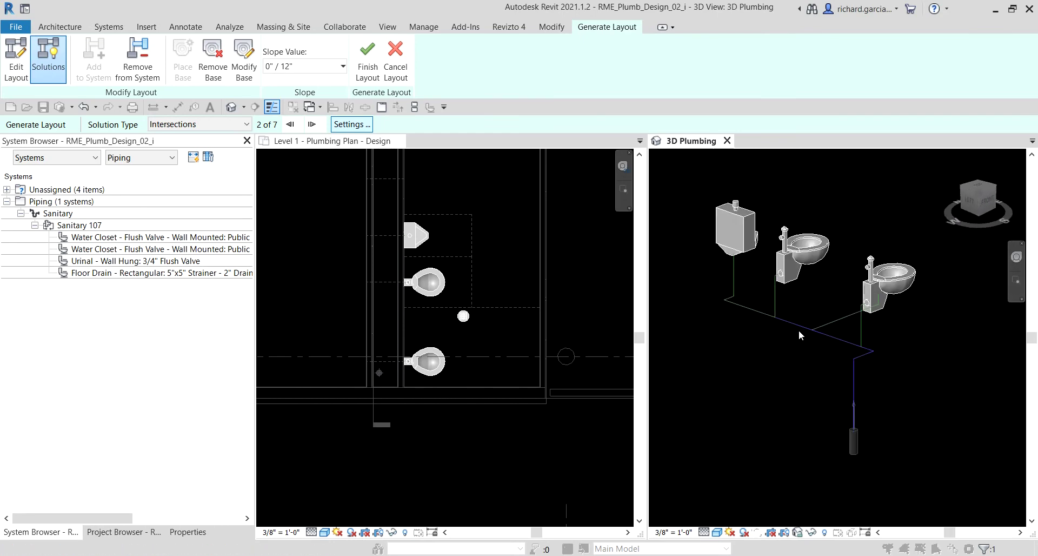
{"action": "left_click", "coordinate": [738, 274]}
{"action": "middle_click_drag", "start_coordinate": [887, 403], "coordinate": [891, 425], "text": "shift"}
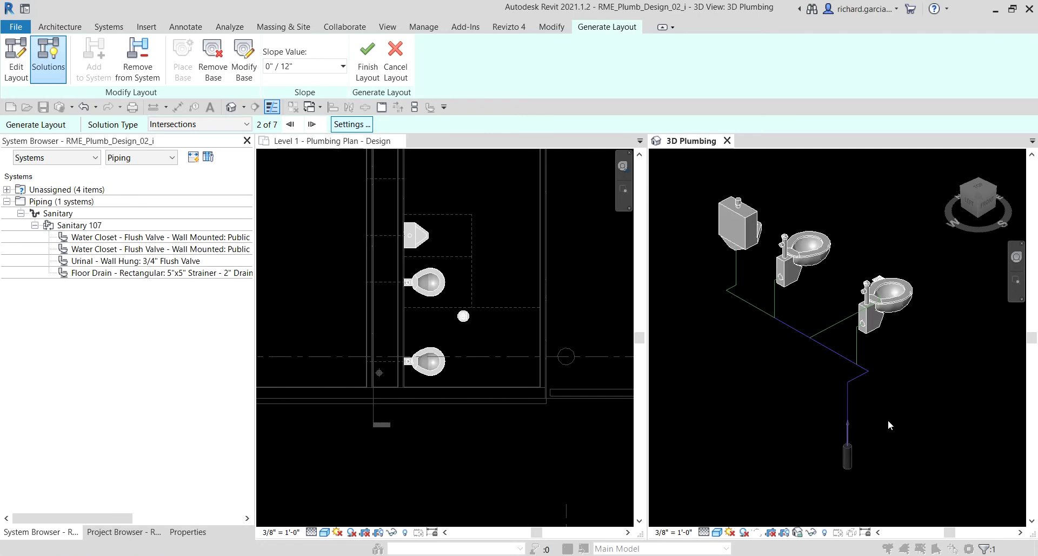
{"action": "mouse_move", "coordinate": [861, 377]}
{"action": "middle_mouse_down", "text": "shift"}
{"action": "mouse_move", "coordinate": [892, 390]}
{"action": "mouse_move", "coordinate": [860, 366]}
{"action": "mouse_move", "coordinate": [865, 396]}
{"action": "middle_mouse_up", "text": "shift"}
{"action": "scroll", "coordinate": [806, 366], "scroll_direction": "up", "scroll_amount": 3}
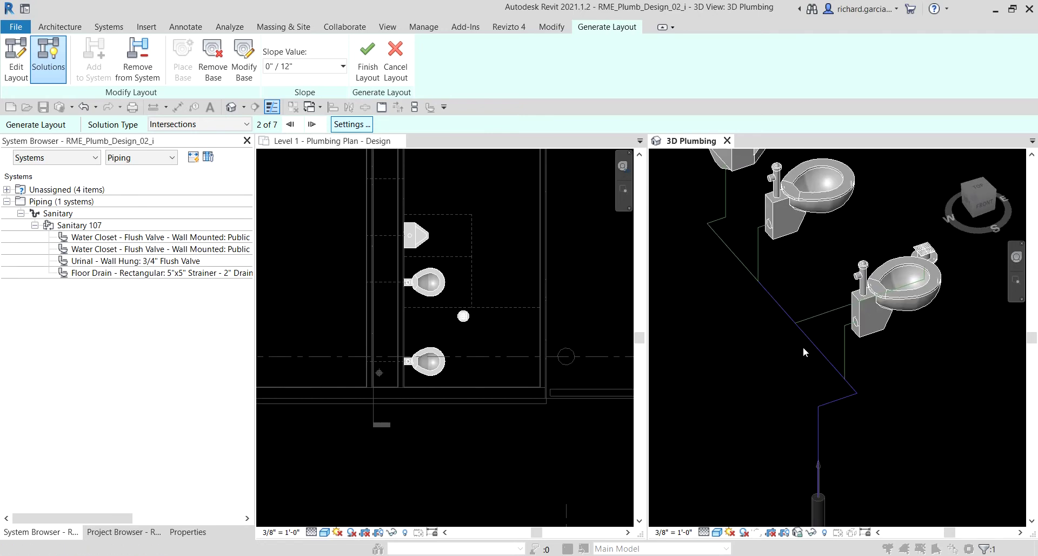
{"action": "left_click", "coordinate": [811, 341]}
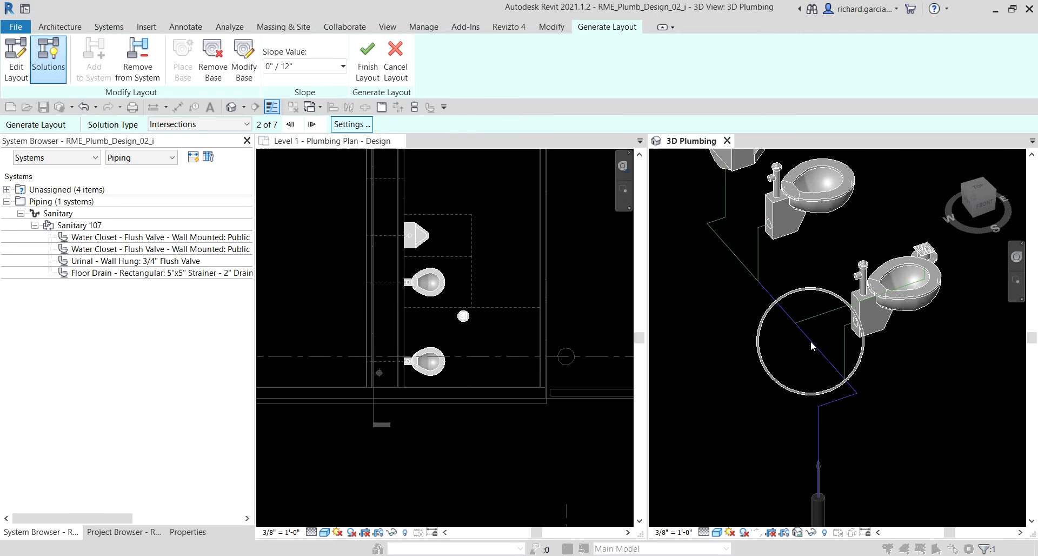
{"action": "left_click", "coordinate": [819, 410]}
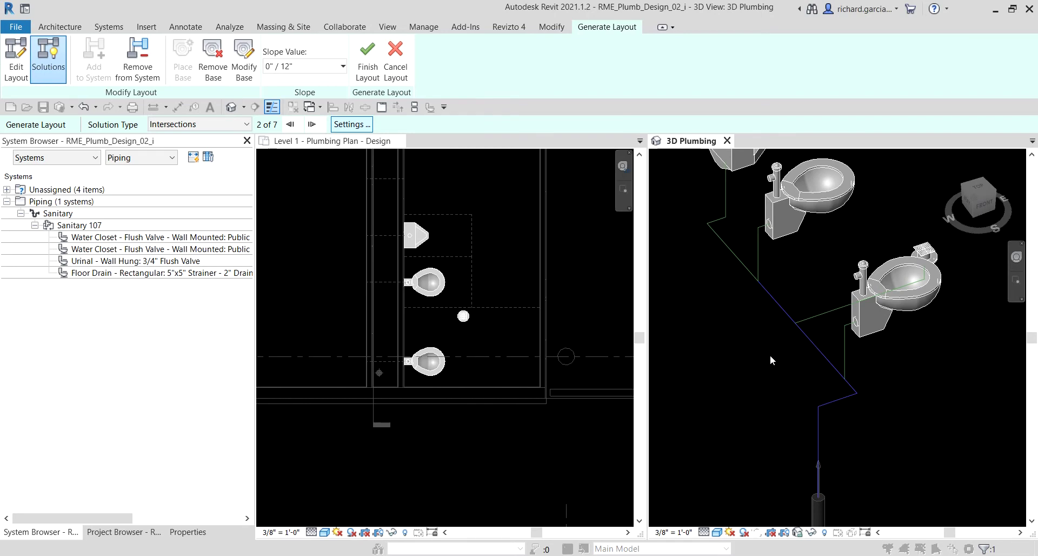
Step: In Edit Layout, drag the vertical main route segment left in the plan, away from the fixtures
{"action": "left_click", "coordinate": [16, 69]}
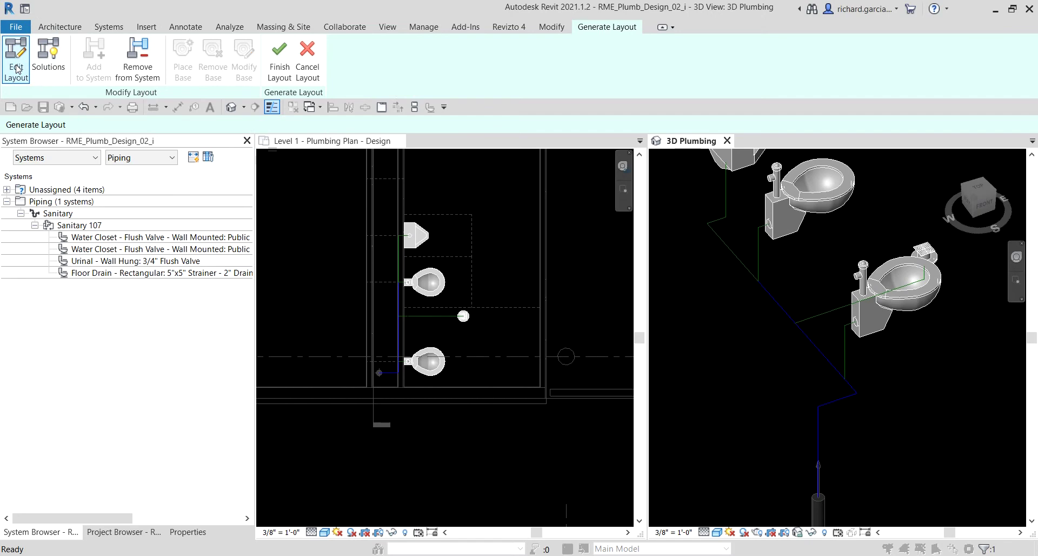
{"action": "left_click", "coordinate": [387, 325]}
{"action": "scroll", "coordinate": [390, 330], "scroll_direction": "up", "scroll_amount": 3}
{"action": "middle_click_drag", "start_coordinate": [417, 370], "coordinate": [437, 388]}
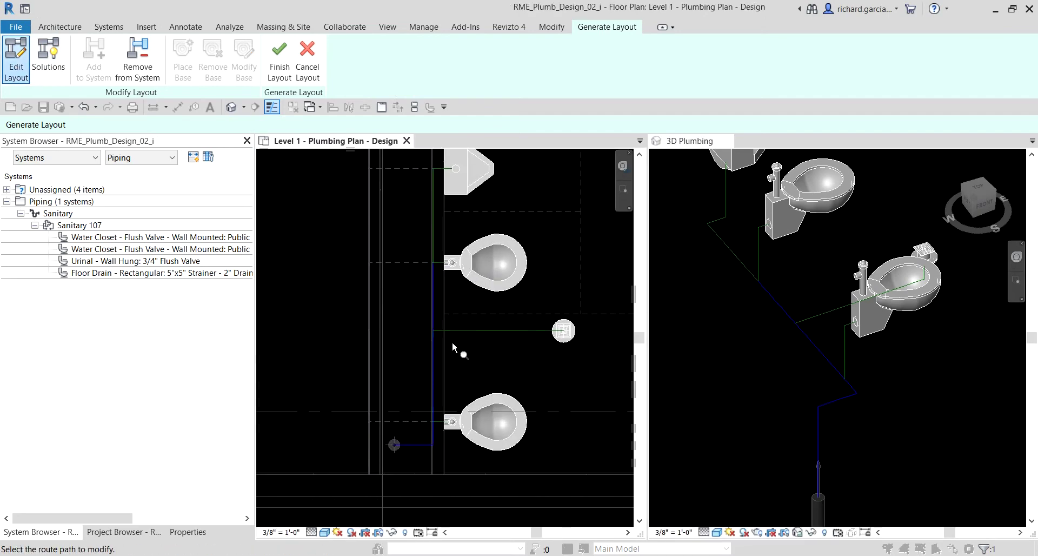
{"action": "left_click", "coordinate": [432, 366]}
{"action": "left_click", "coordinate": [432, 376]}
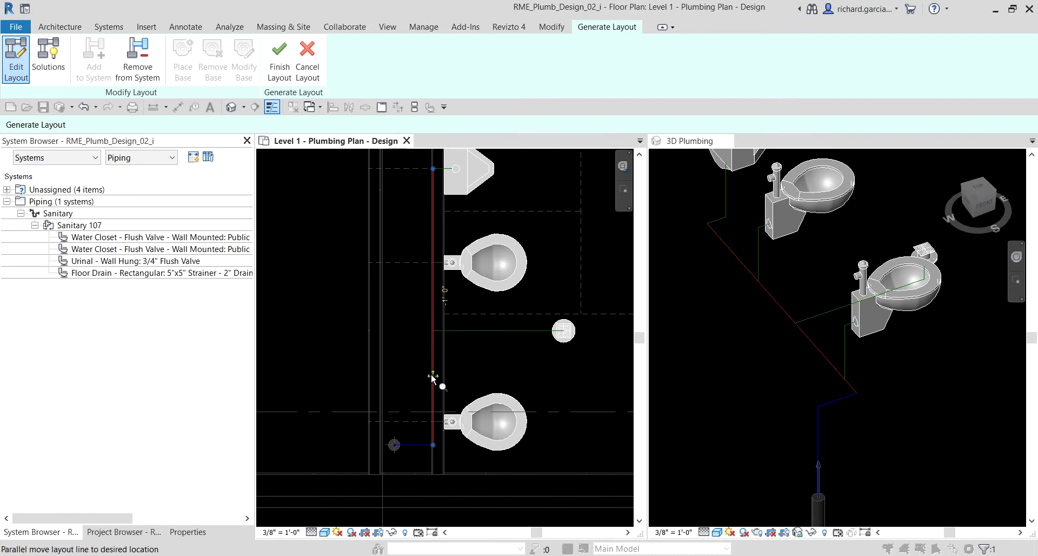
{"action": "left_click_drag", "start_coordinate": [433, 376], "coordinate": [395, 382]}
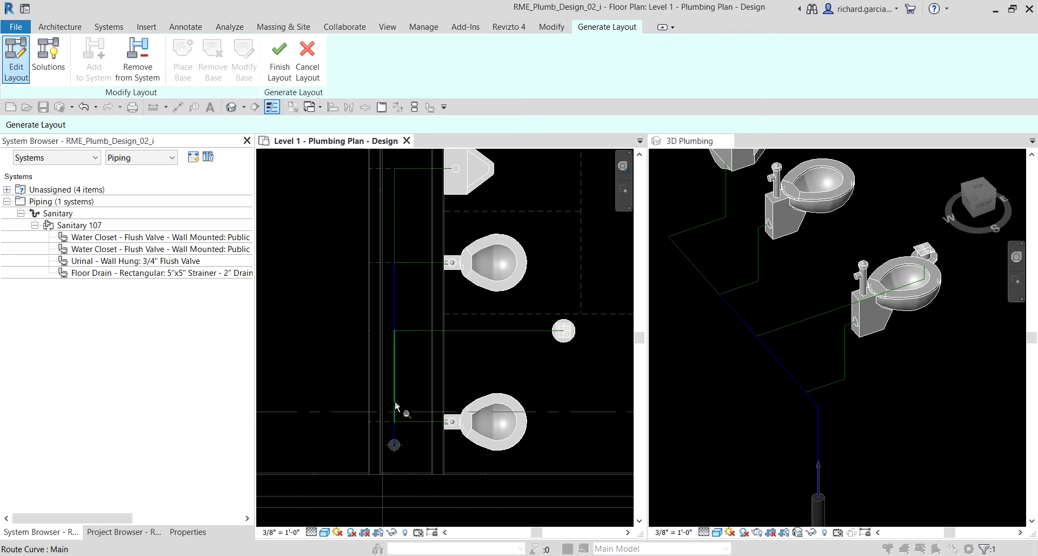
{"action": "left_click", "coordinate": [395, 445]}
{"action": "left_click", "coordinate": [395, 445]}
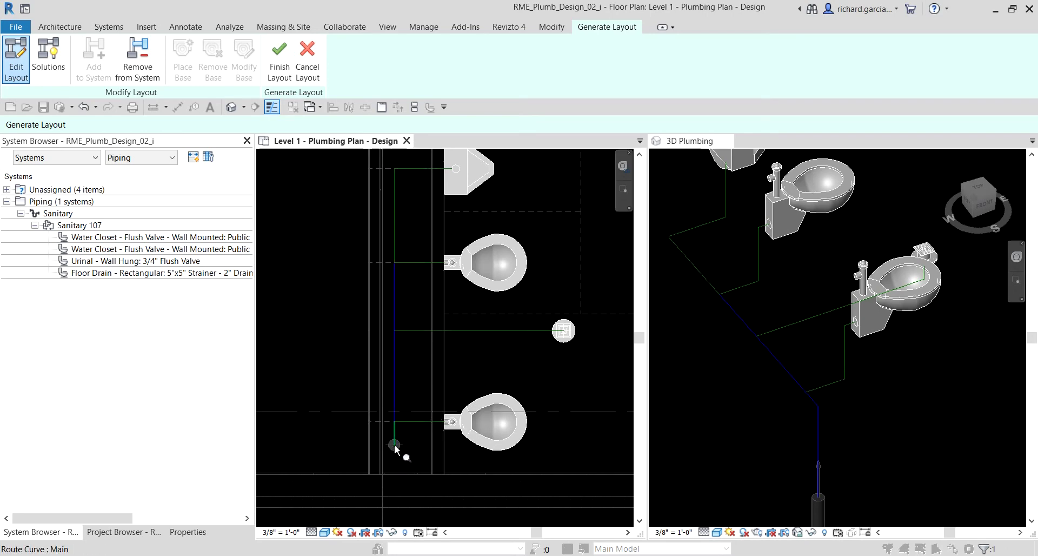
{"action": "left_click", "coordinate": [395, 445]}
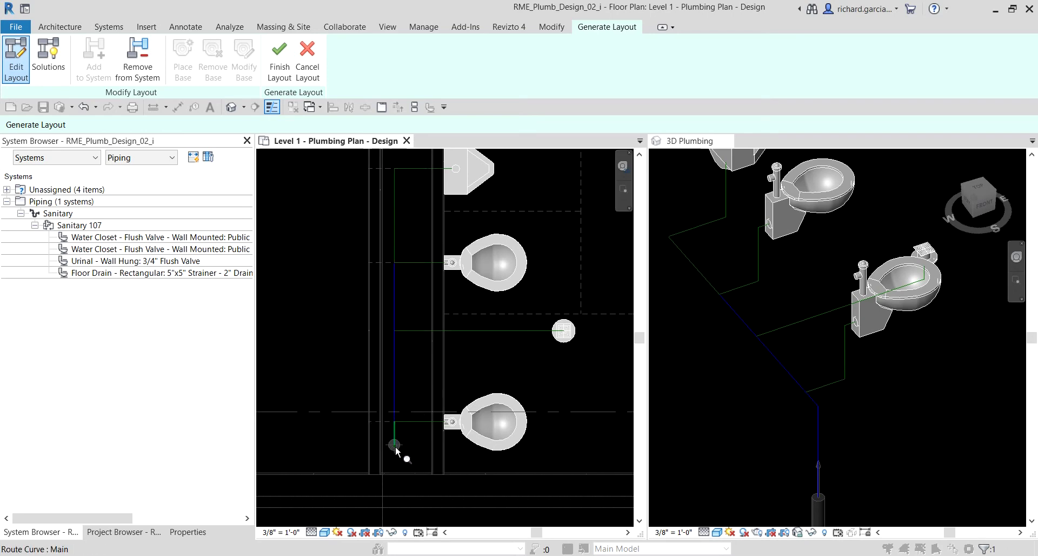
Step: In the 3D view, shift both toilets' vertical branch segments to the left
{"action": "left_click", "coordinate": [787, 266]}
{"action": "scroll", "coordinate": [787, 265], "scroll_direction": "up", "scroll_amount": 2}
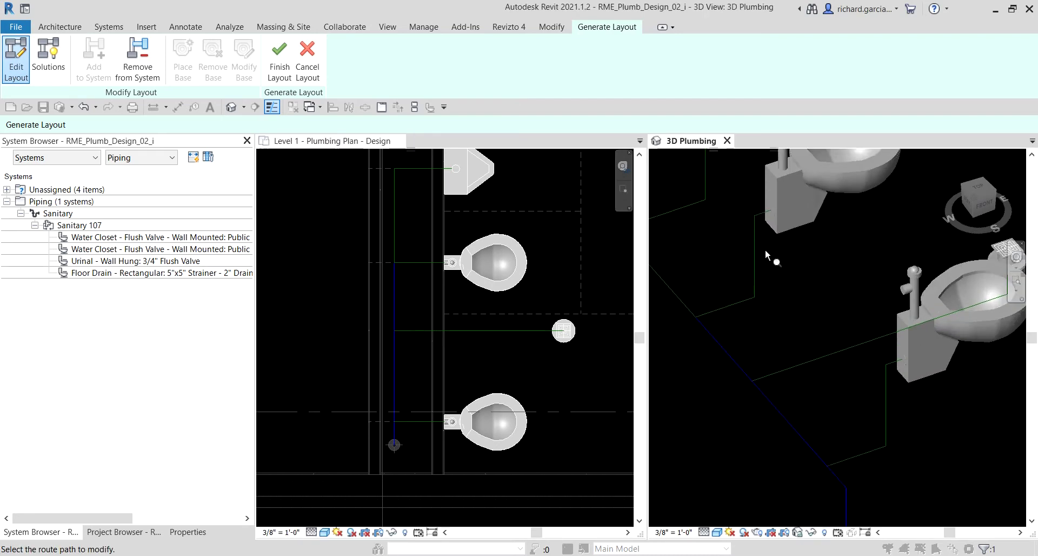
{"action": "middle_click_drag", "start_coordinate": [764, 248], "coordinate": [852, 331]}
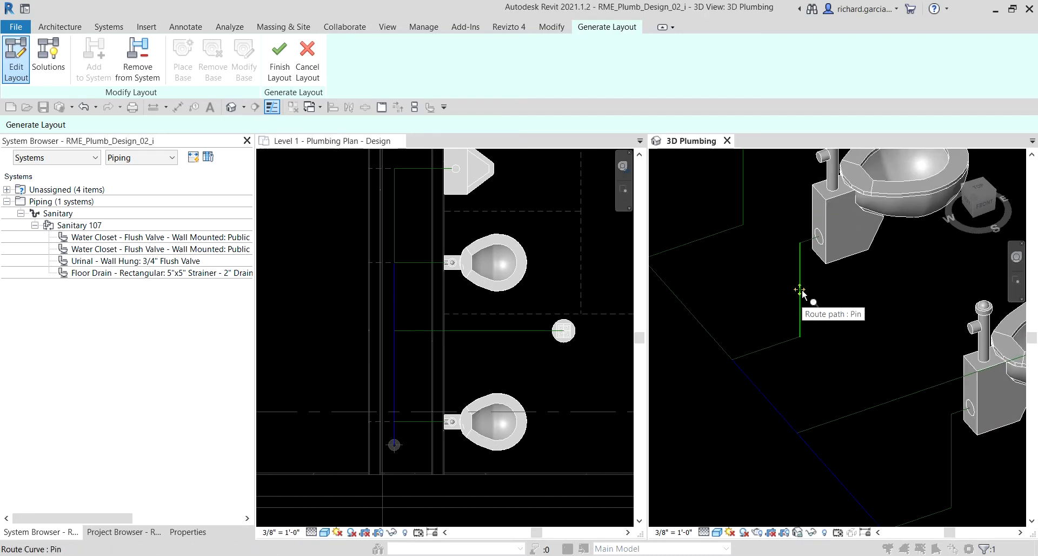
{"action": "mouse_move", "coordinate": [798, 290]}
{"action": "left_mouse_down"}
{"action": "mouse_move", "coordinate": [693, 319]}
{"action": "mouse_move", "coordinate": [703, 345]}
{"action": "left_mouse_up"}
{"action": "middle_click_drag", "start_coordinate": [741, 392], "coordinate": [925, 403]}
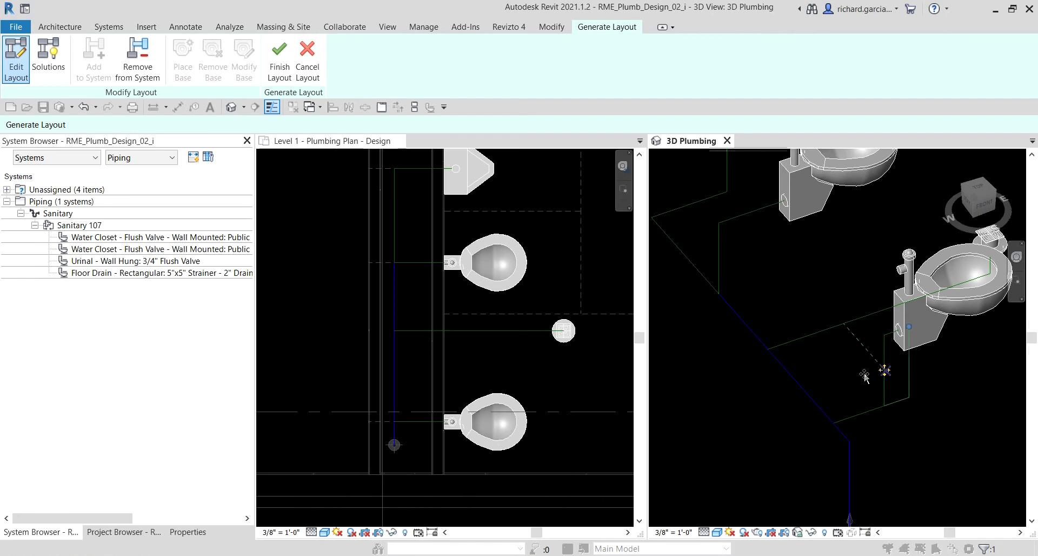
{"action": "mouse_move", "coordinate": [884, 371]}
{"action": "left_mouse_down"}
{"action": "mouse_move", "coordinate": [799, 399]}
{"action": "mouse_move", "coordinate": [811, 389]}
{"action": "left_mouse_up"}
{"action": "scroll", "coordinate": [862, 403], "scroll_direction": "down", "scroll_amount": 4}
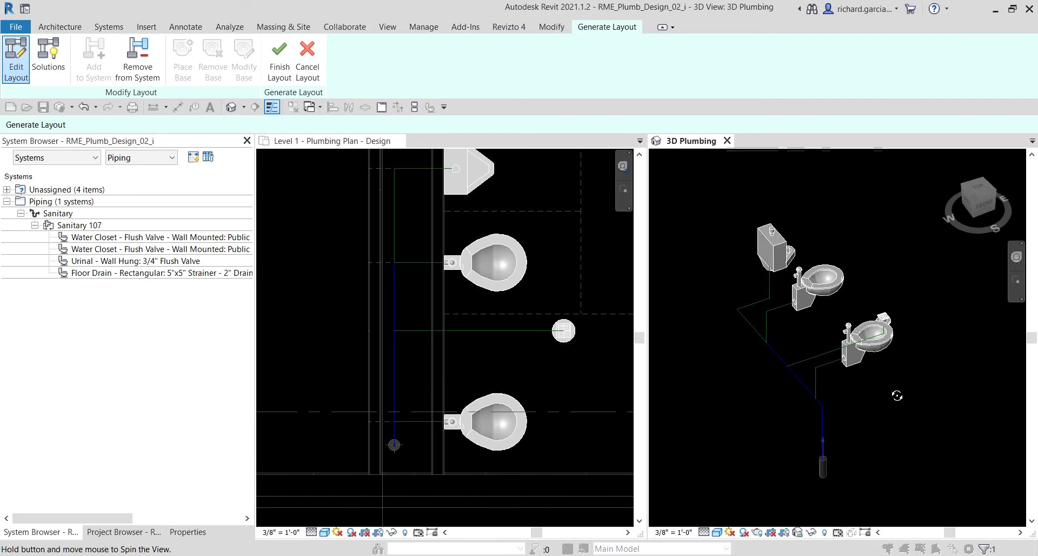
{"action": "middle_click_drag", "start_coordinate": [897, 395], "coordinate": [867, 360], "text": "shift"}
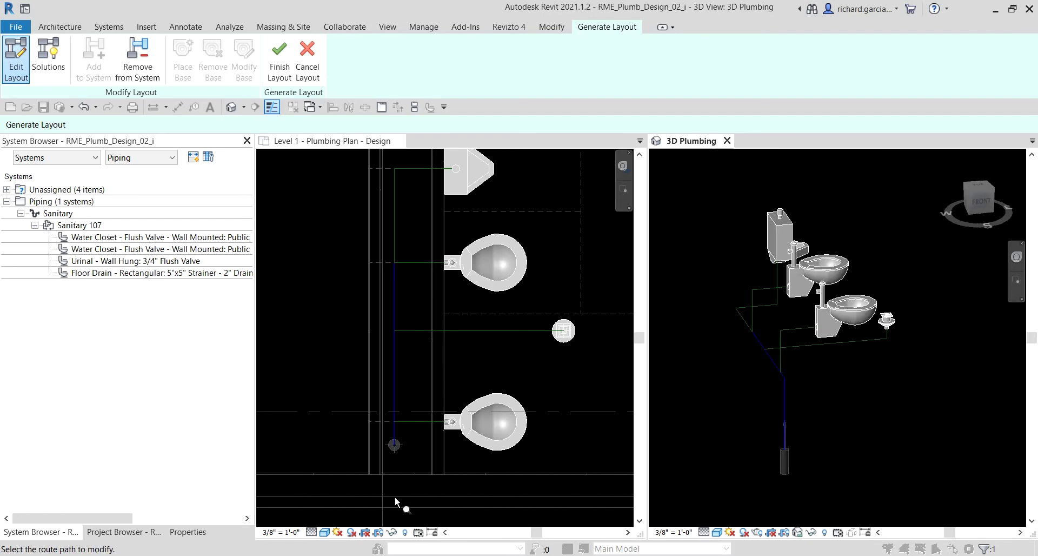
Step: Finish the layout to create the PVC pipes and tees, dismissing the save reminder without saving
{"action": "left_click", "coordinate": [281, 65]}
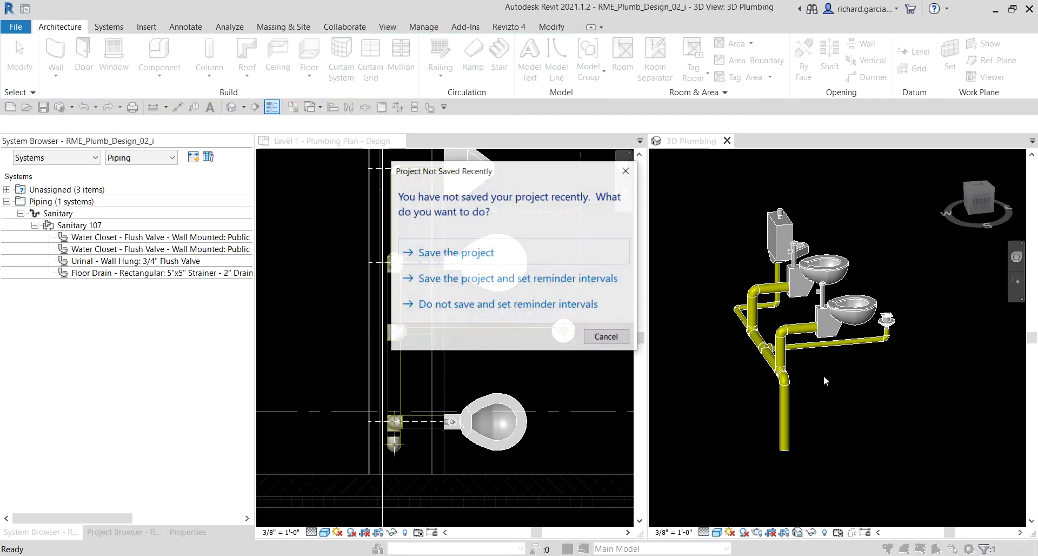
{"action": "left_click", "coordinate": [607, 338]}
{"action": "middle_click_drag", "start_coordinate": [773, 378], "coordinate": [761, 402]}
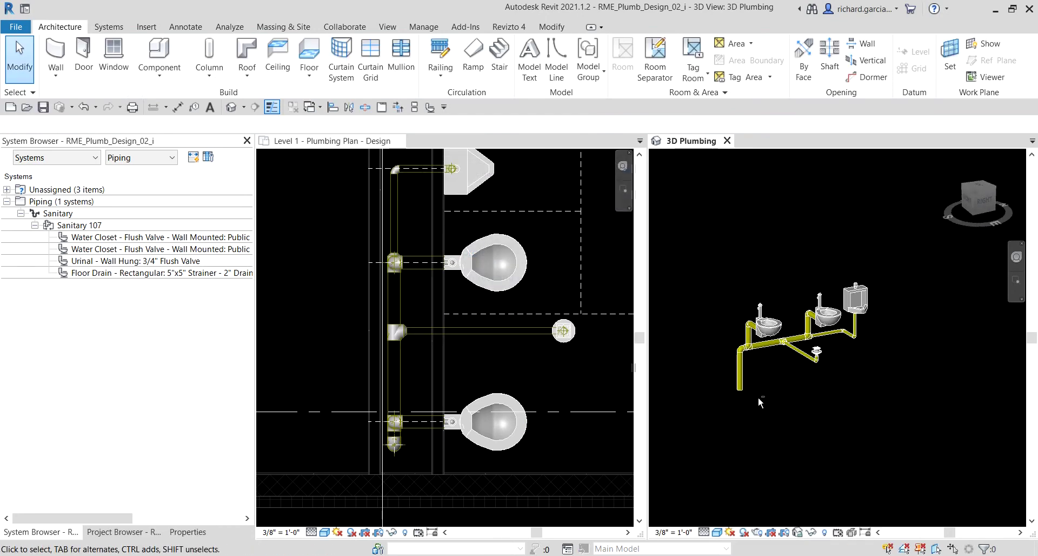
{"action": "scroll", "coordinate": [784, 330], "scroll_direction": "up", "scroll_amount": 3}
{"action": "middle_click_drag", "start_coordinate": [784, 330], "coordinate": [905, 360], "text": "shift"}
Step: Orbit and zoom the 3D view around the new Tee Sanitary - PVC - Sch 40 - DWV fitting
{"action": "scroll", "coordinate": [887, 336], "scroll_direction": "up", "scroll_amount": 3}
{"action": "middle_click_drag", "start_coordinate": [862, 297], "coordinate": [853, 331], "text": "shift"}
{"action": "scroll", "coordinate": [852, 331], "scroll_direction": "up", "scroll_amount": 2}
{"action": "middle_click_drag", "start_coordinate": [816, 364], "coordinate": [781, 319], "text": "shift"}
{"action": "scroll", "coordinate": [795, 332], "scroll_direction": "up", "scroll_amount": 2}
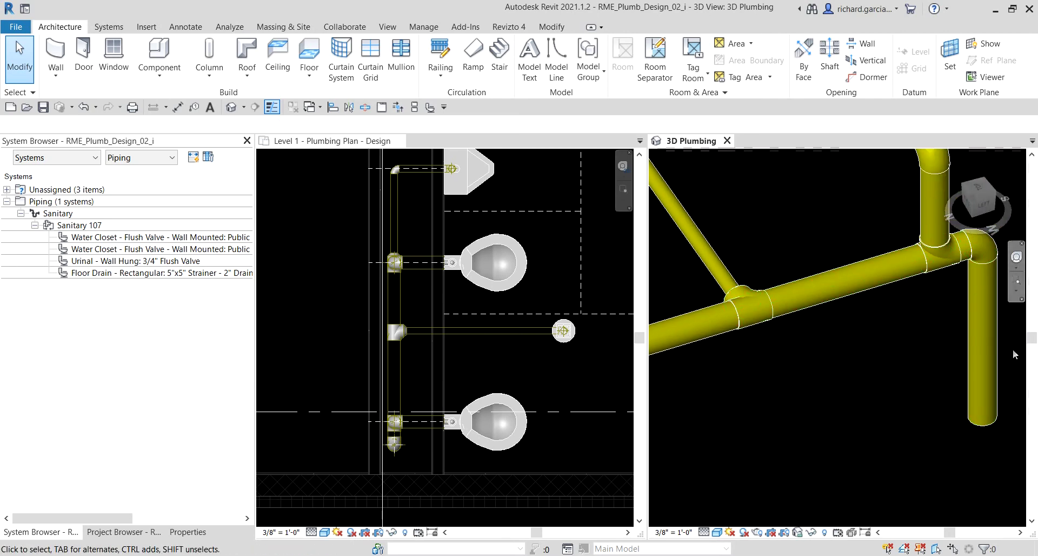
{"action": "scroll", "coordinate": [816, 369], "scroll_direction": "down", "scroll_amount": 3}
{"action": "middle_click_drag", "start_coordinate": [850, 336], "coordinate": [855, 373], "text": "shift"}
{"action": "scroll", "coordinate": [852, 363], "scroll_direction": "up", "scroll_amount": 3}
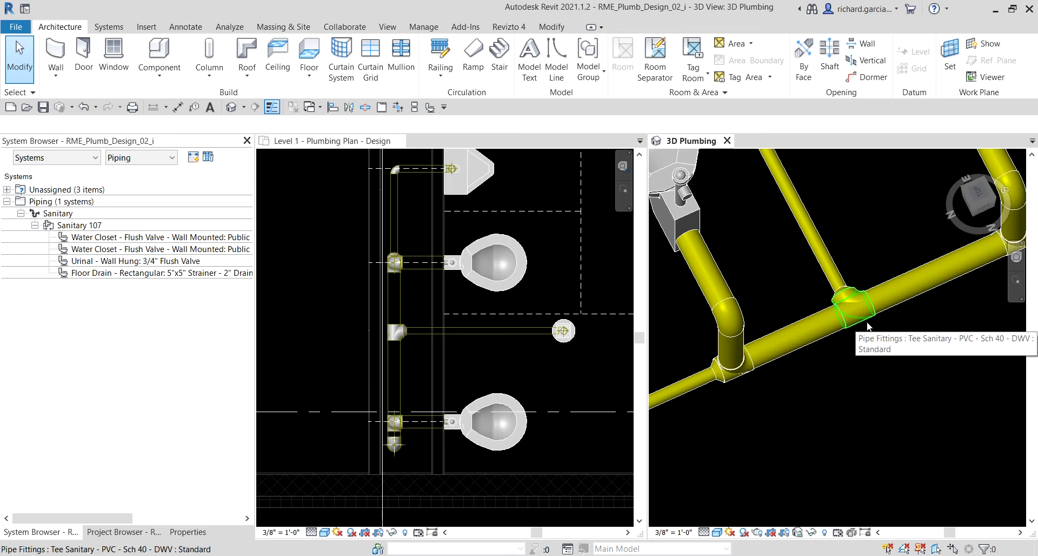
Step: Flip the main-run sanitary tee's orientation, deselect it, then select the pipe between the tees
{"action": "left_click", "coordinate": [860, 308]}
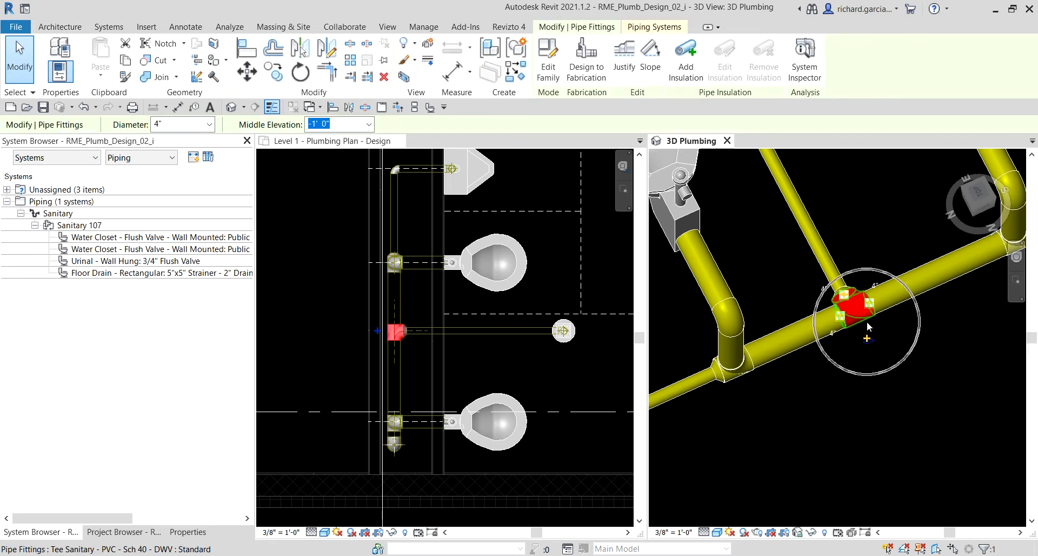
{"action": "scroll", "coordinate": [871, 339], "scroll_direction": "up", "scroll_amount": 2}
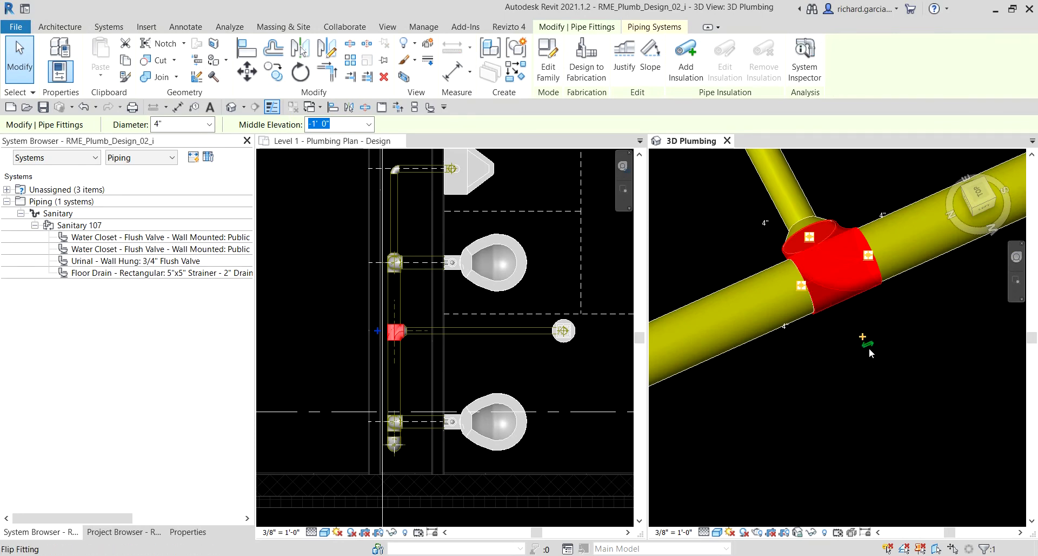
{"action": "left_click", "coordinate": [868, 346]}
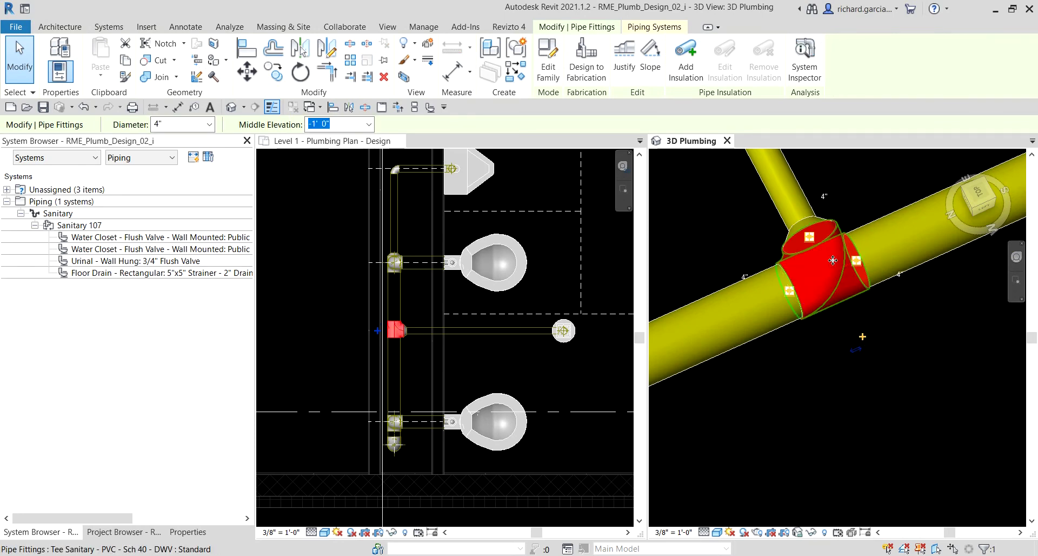
{"action": "left_click", "coordinate": [857, 347]}
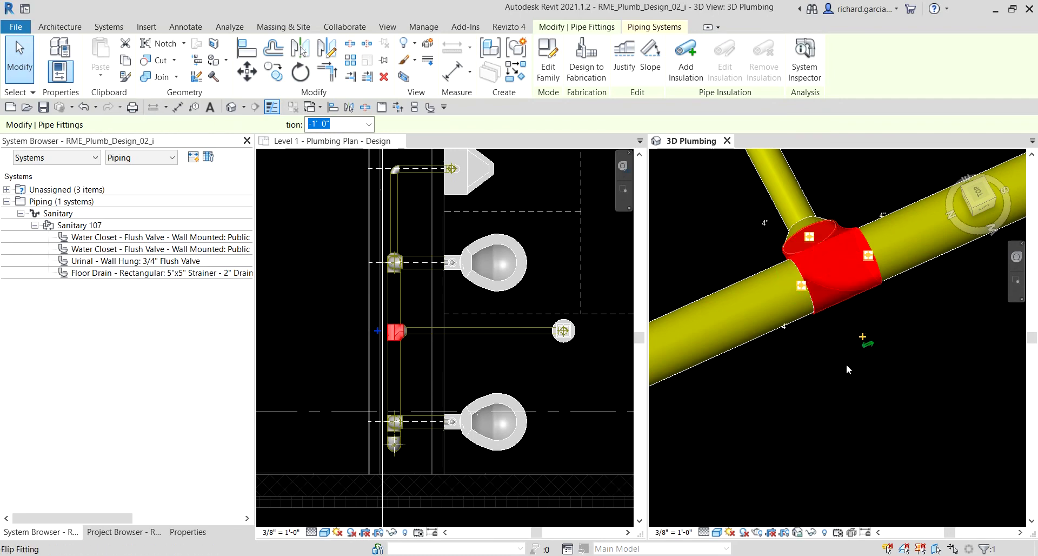
{"action": "left_click", "coordinate": [819, 384]}
{"action": "scroll", "coordinate": [409, 331], "scroll_direction": "up", "scroll_amount": 3}
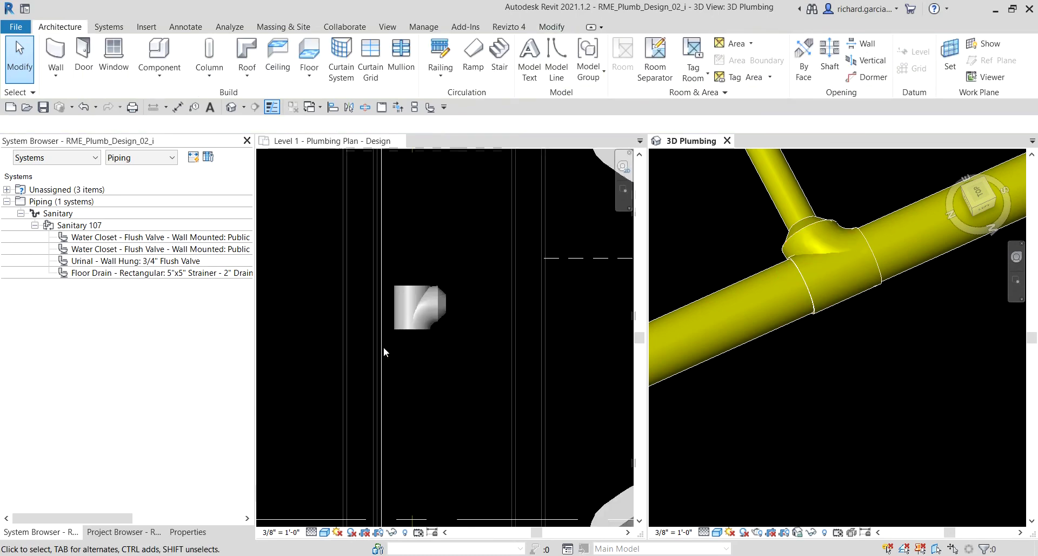
{"action": "scroll", "coordinate": [738, 359], "scroll_direction": "down", "scroll_amount": 5}
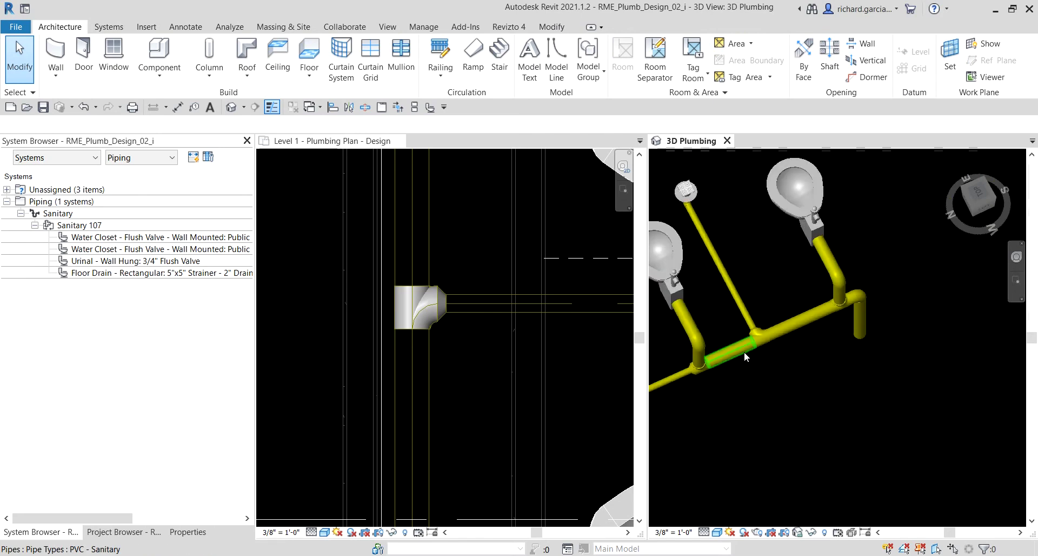
{"action": "middle_click_drag", "start_coordinate": [744, 351], "coordinate": [804, 375], "text": "shift"}
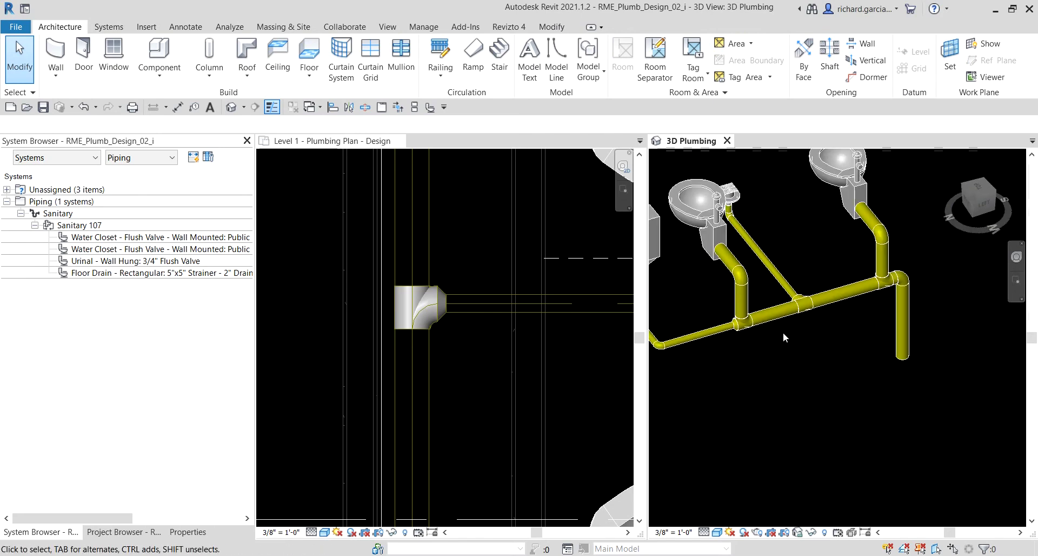
{"action": "left_click", "coordinate": [774, 319]}
{"action": "scroll", "coordinate": [779, 330], "scroll_direction": "up", "scroll_amount": 4}
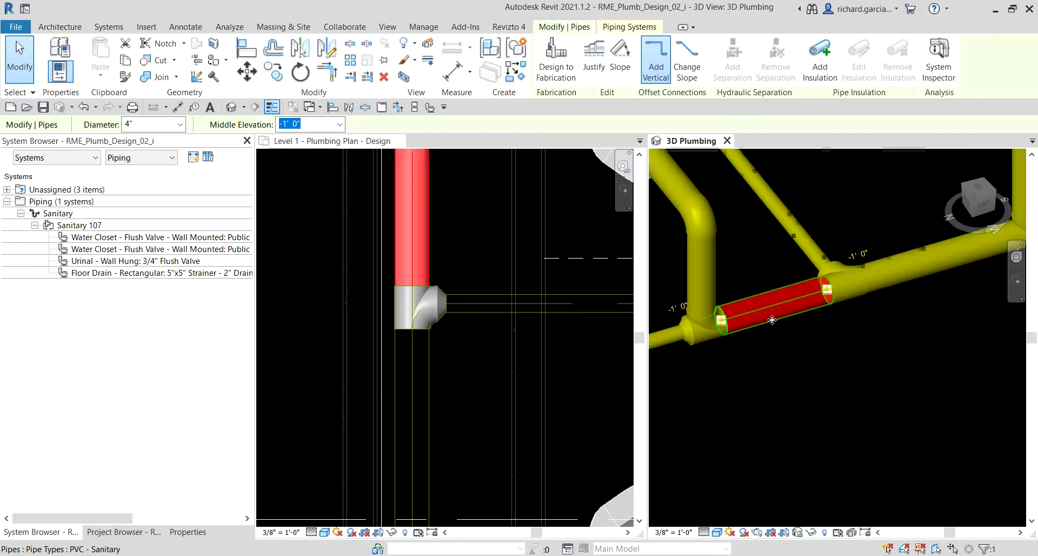
{"action": "middle_click_drag", "start_coordinate": [786, 371], "coordinate": [829, 366]}
{"action": "scroll", "coordinate": [828, 365], "scroll_direction": "down", "scroll_amount": 3}
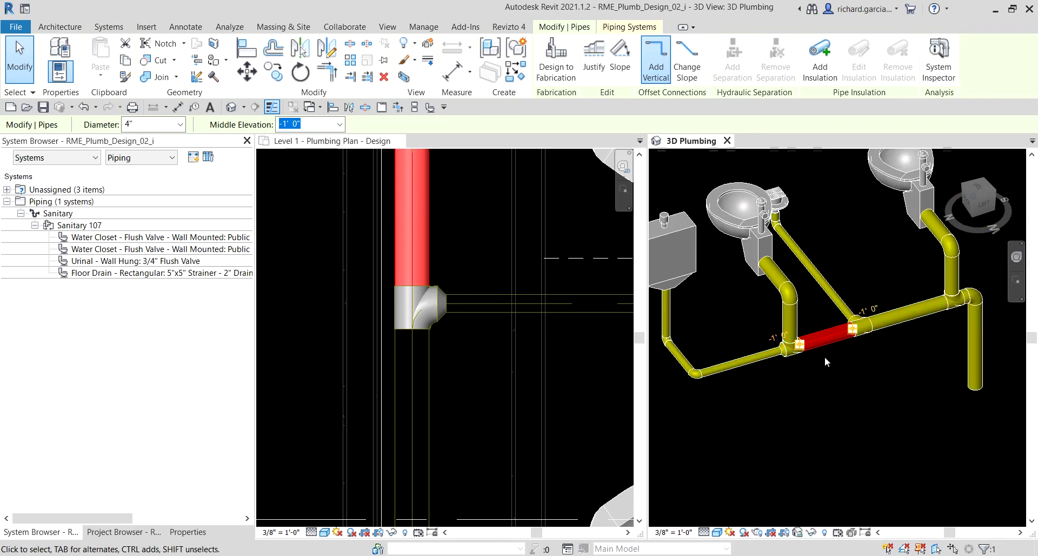
{"action": "left_click", "coordinate": [879, 326]}
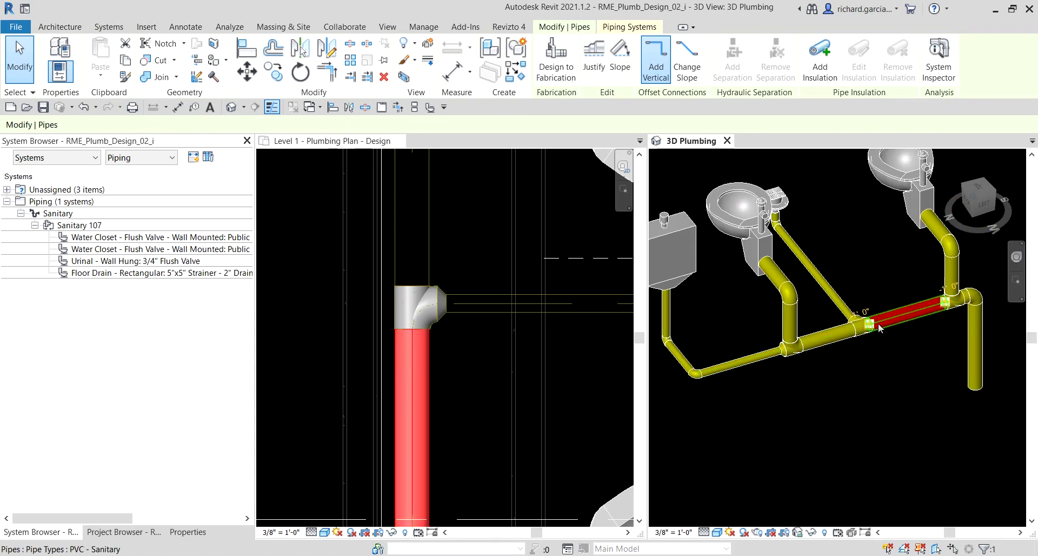
{"action": "scroll", "coordinate": [852, 369], "scroll_direction": "down", "scroll_amount": 4}
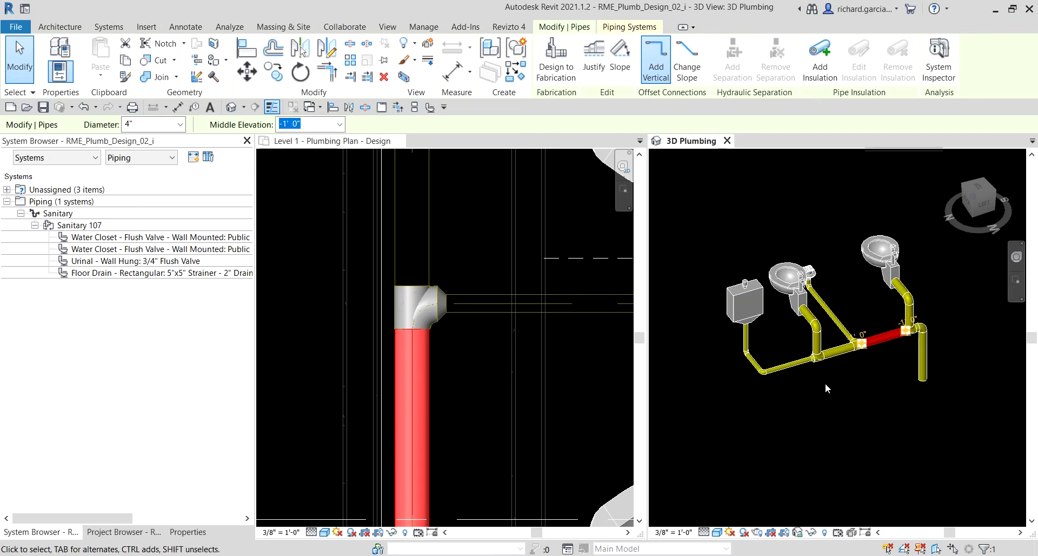
{"action": "scroll", "coordinate": [848, 365], "scroll_direction": "up", "scroll_amount": 5}
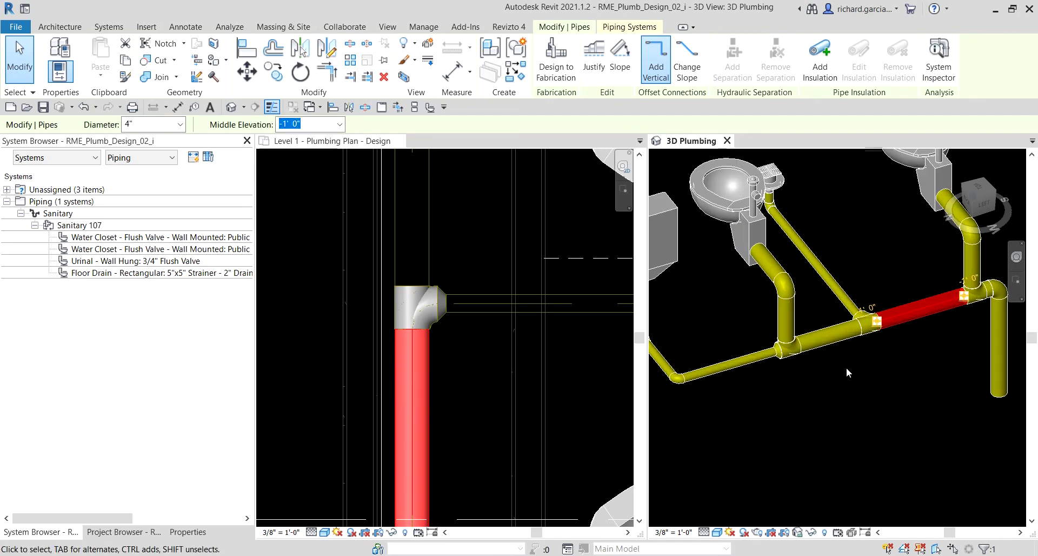
{"action": "mouse_move", "coordinate": [846, 368]}
{"action": "middle_mouse_down", "text": "shift"}
{"action": "mouse_move", "coordinate": [887, 362]}
{"action": "mouse_move", "coordinate": [834, 374]}
{"action": "middle_mouse_up", "text": "shift"}
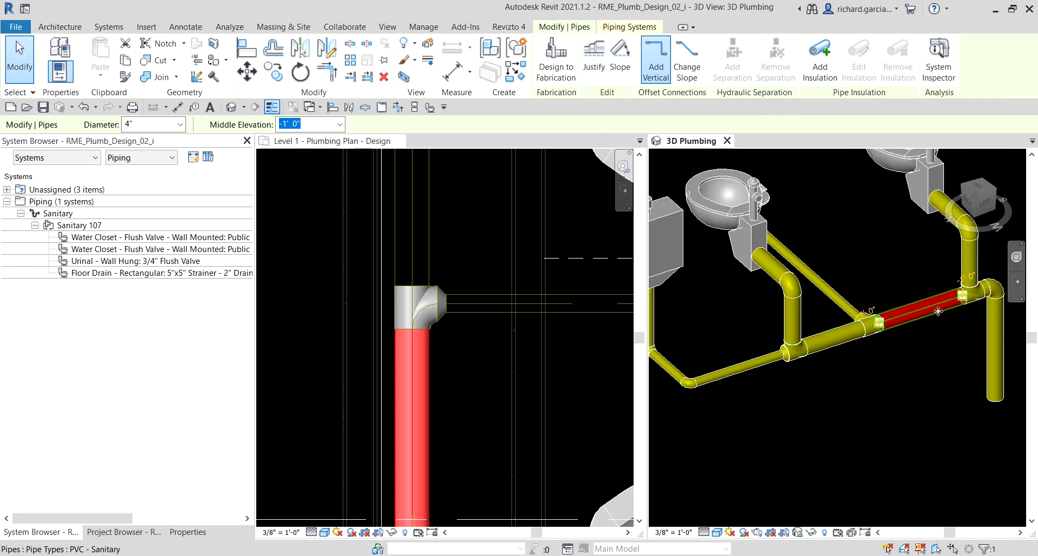
{"action": "left_click", "coordinate": [866, 375]}
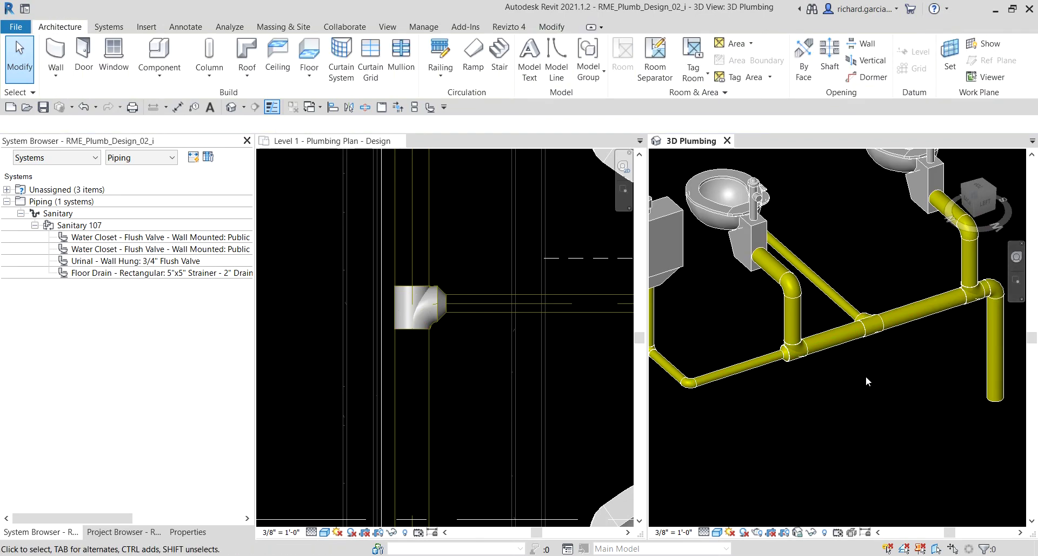
Step: Undo, reopen the Sanitary 107 layout, and change the solution slope from 0" / 12" to 1/8" / 12"
{"action": "left_click", "coordinate": [88, 107]}
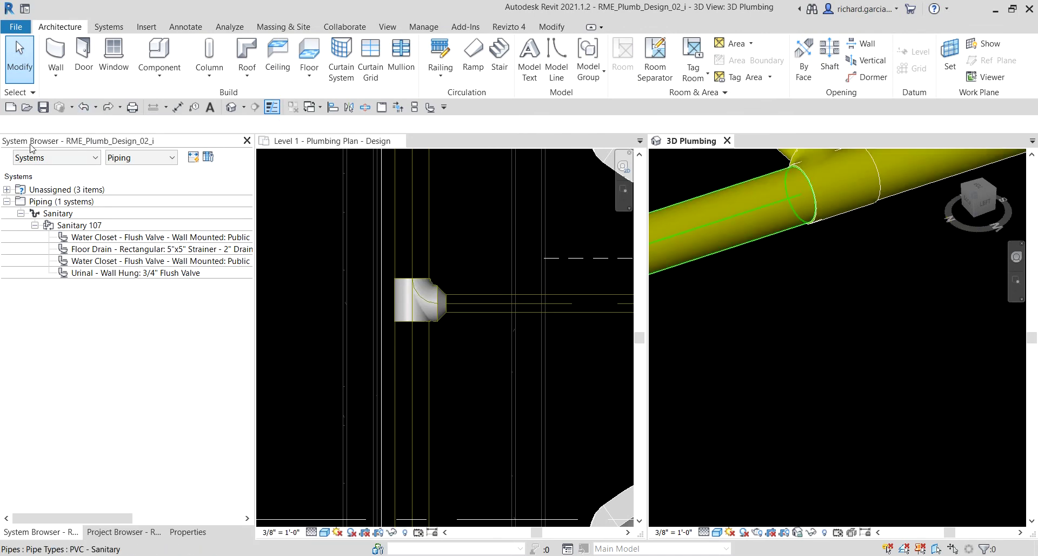
{"action": "left_click", "coordinate": [87, 107]}
{"action": "scroll", "coordinate": [866, 353], "scroll_direction": "down", "scroll_amount": 2}
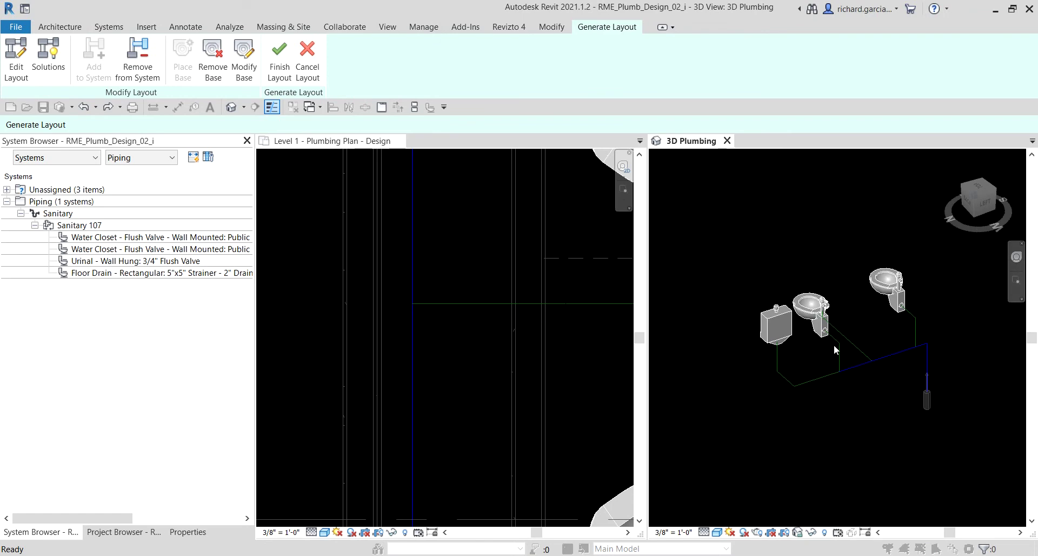
{"action": "scroll", "coordinate": [865, 381], "scroll_direction": "up", "scroll_amount": 1}
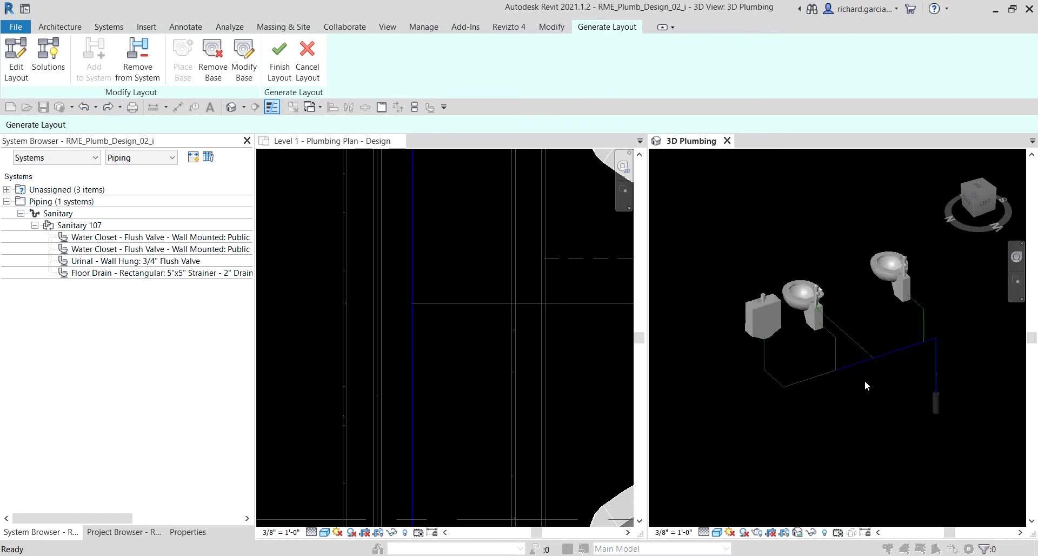
{"action": "left_click", "coordinate": [48, 59]}
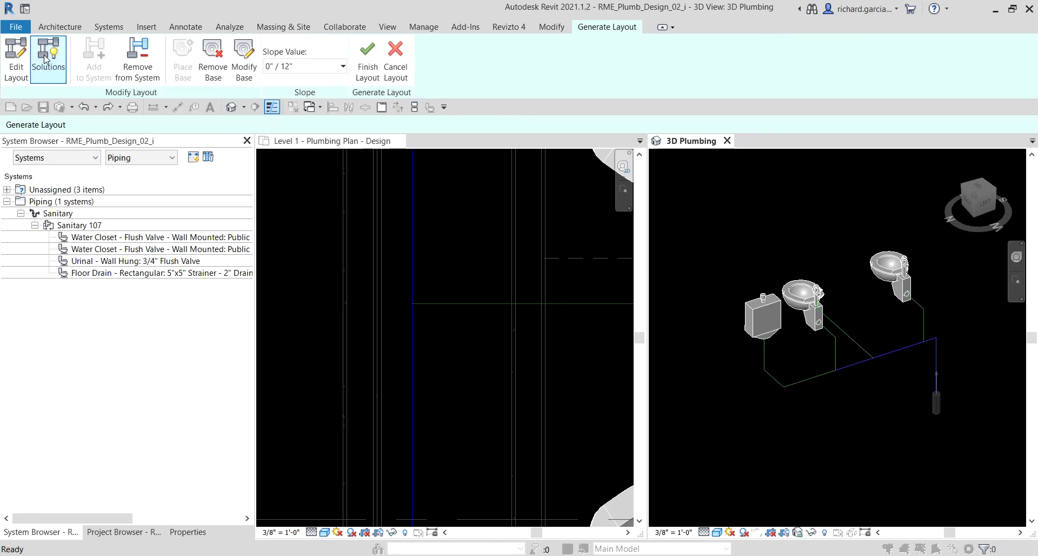
{"action": "left_click", "coordinate": [305, 66]}
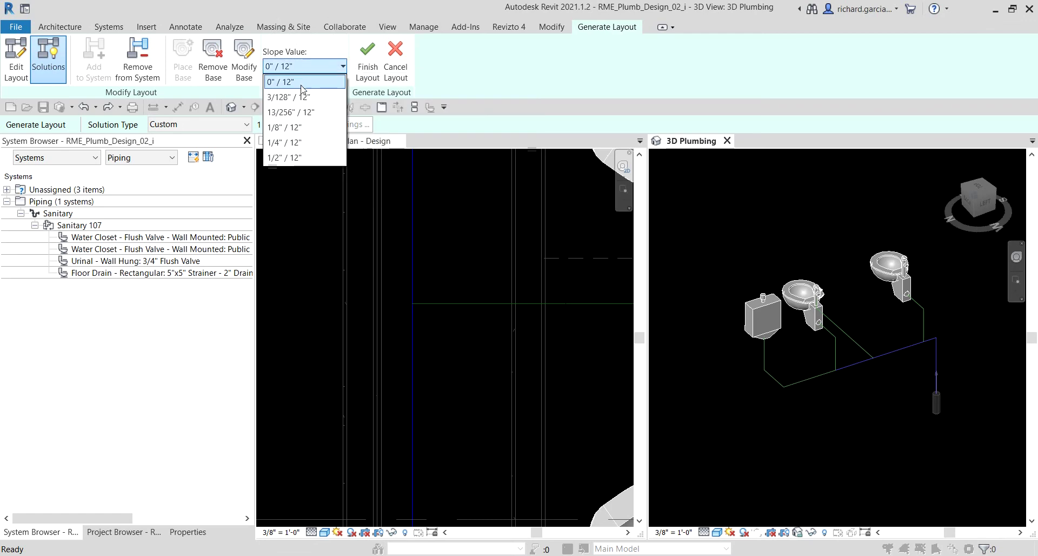
{"action": "left_click", "coordinate": [285, 132]}
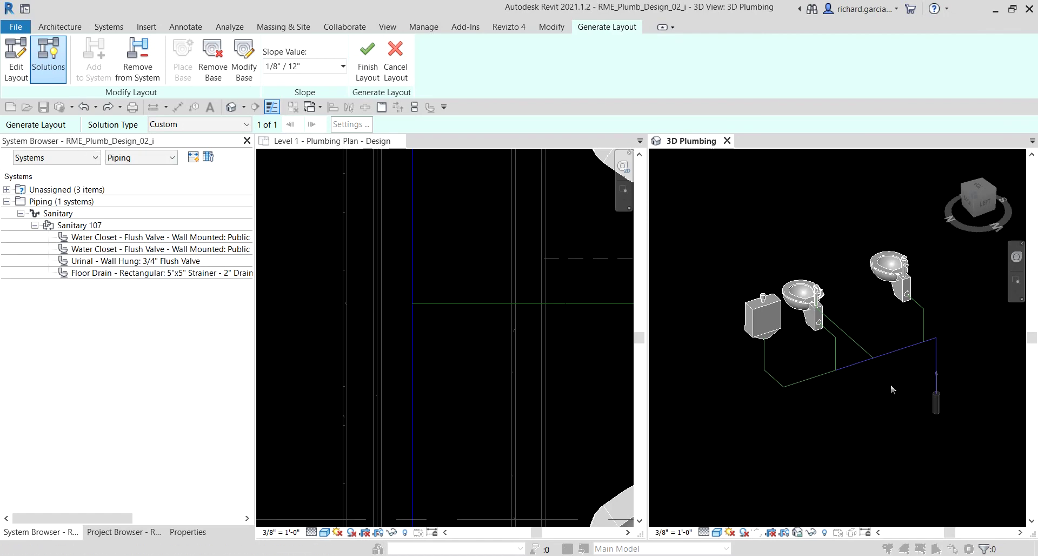
{"action": "mouse_move", "coordinate": [891, 384]}
{"action": "middle_mouse_down", "text": "shift"}
{"action": "mouse_move", "coordinate": [806, 378]}
{"action": "mouse_move", "coordinate": [723, 352]}
{"action": "mouse_move", "coordinate": [887, 338]}
{"action": "mouse_move", "coordinate": [902, 378]}
{"action": "mouse_move", "coordinate": [887, 374]}
{"action": "middle_mouse_up", "text": "shift"}
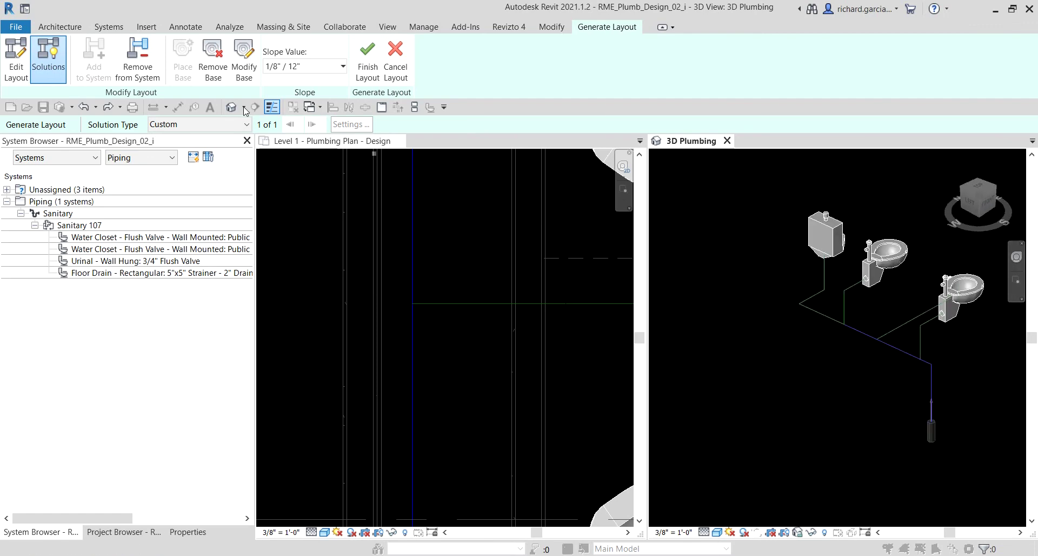
Step: Finish the layout into 1/8" / 12" sloped PVC - Sanitary pipes and check the vertical pipe in plan
{"action": "left_click", "coordinate": [366, 68]}
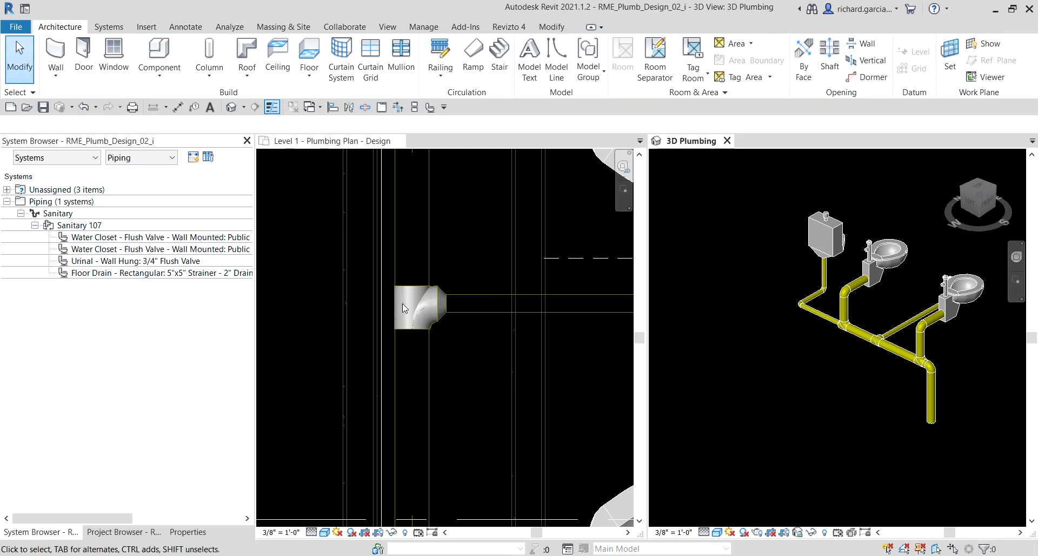
{"action": "scroll", "coordinate": [402, 303], "scroll_direction": "down", "scroll_amount": 5}
{"action": "scroll", "coordinate": [411, 317], "scroll_direction": "up", "scroll_amount": 5}
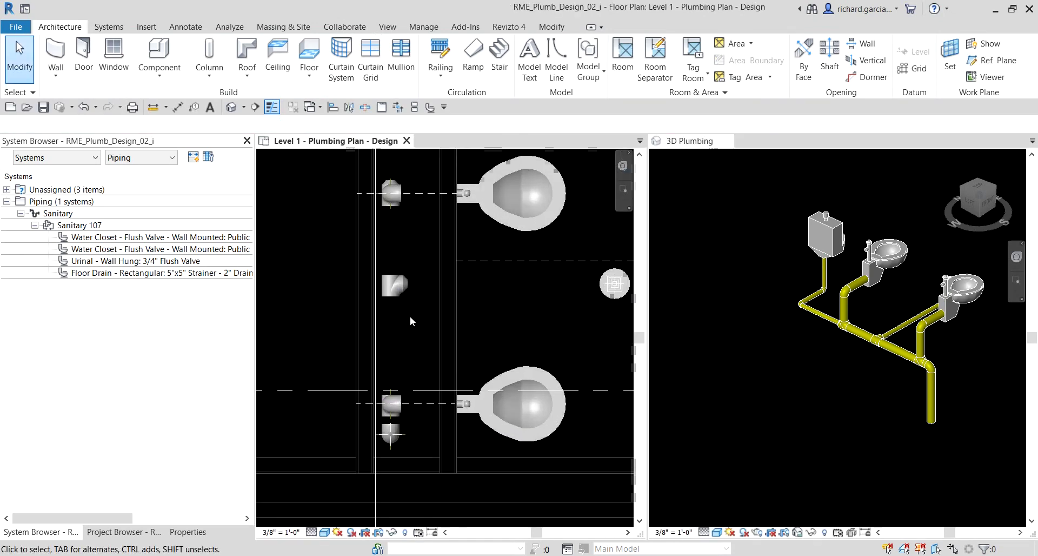
{"action": "left_click", "coordinate": [394, 342]}
{"action": "scroll", "coordinate": [371, 336], "scroll_direction": "up", "scroll_amount": 2}
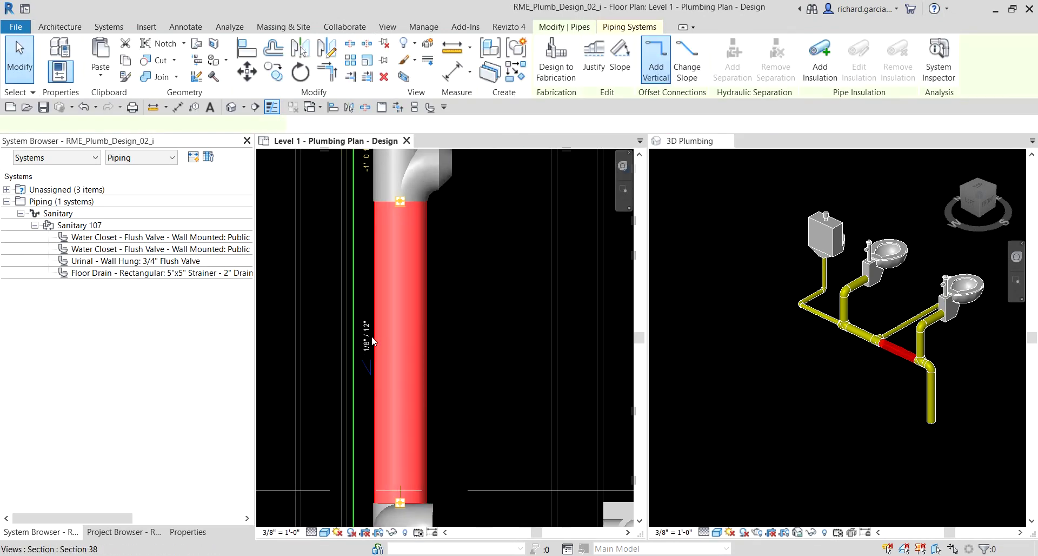
{"action": "left_click", "coordinate": [390, 299]}
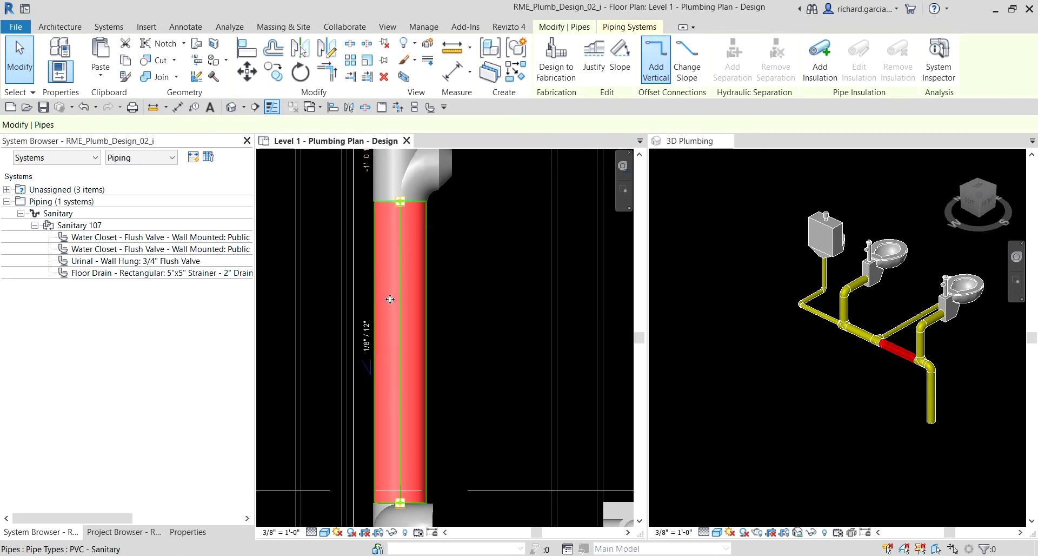
{"action": "scroll", "coordinate": [783, 348], "scroll_direction": "down", "scroll_amount": 1}
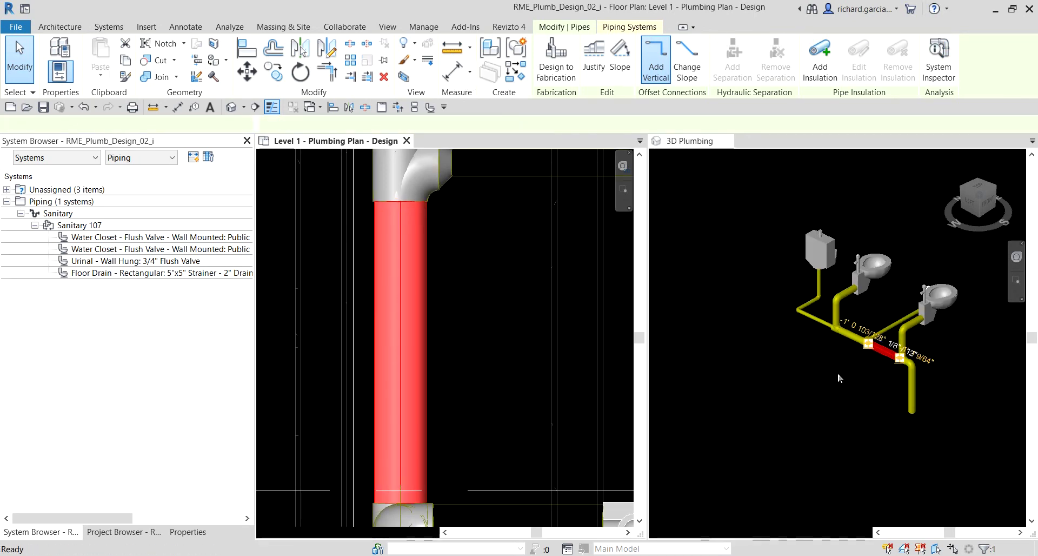
Step: In 3D, select the pipes on both sides of the tee to confirm their 1/8" / 12" slope
{"action": "middle_click_drag", "start_coordinate": [838, 378], "coordinate": [886, 362], "text": "shift"}
{"action": "scroll", "coordinate": [885, 361], "scroll_direction": "up", "scroll_amount": 4}
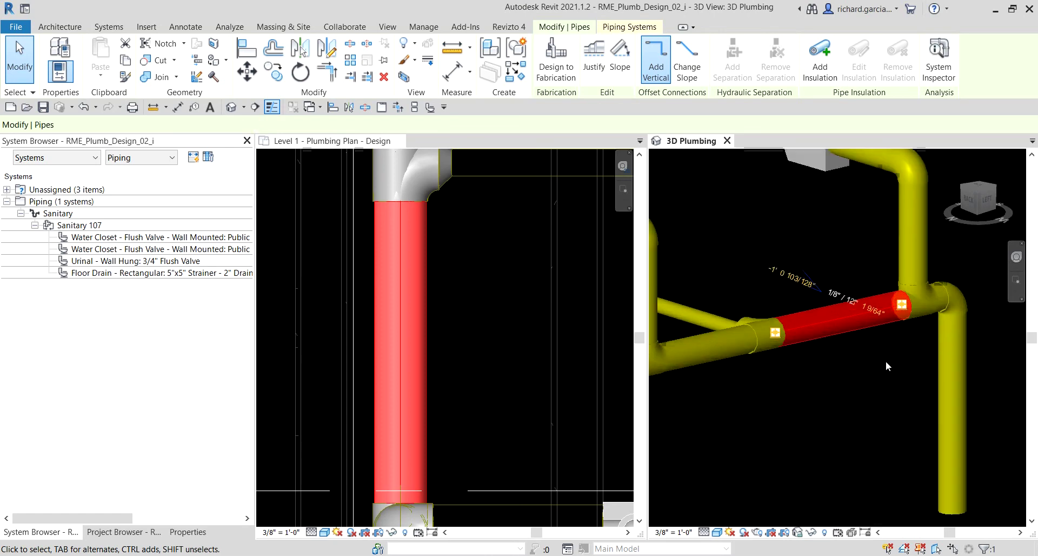
{"action": "left_click", "coordinate": [877, 379]}
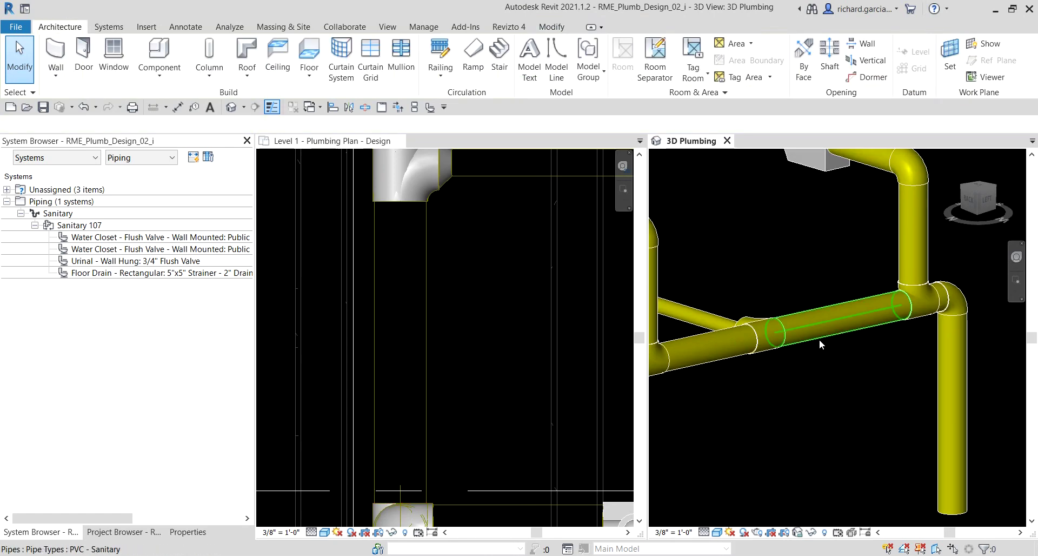
{"action": "left_click", "coordinate": [784, 328]}
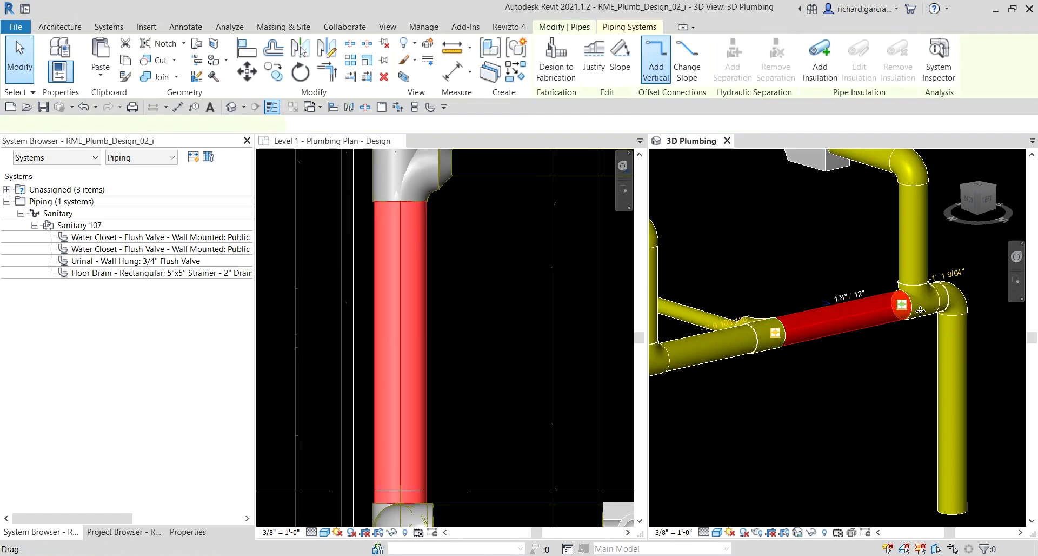
{"action": "scroll", "coordinate": [904, 385], "scroll_direction": "down", "scroll_amount": 2}
{"action": "left_click", "coordinate": [747, 369]}
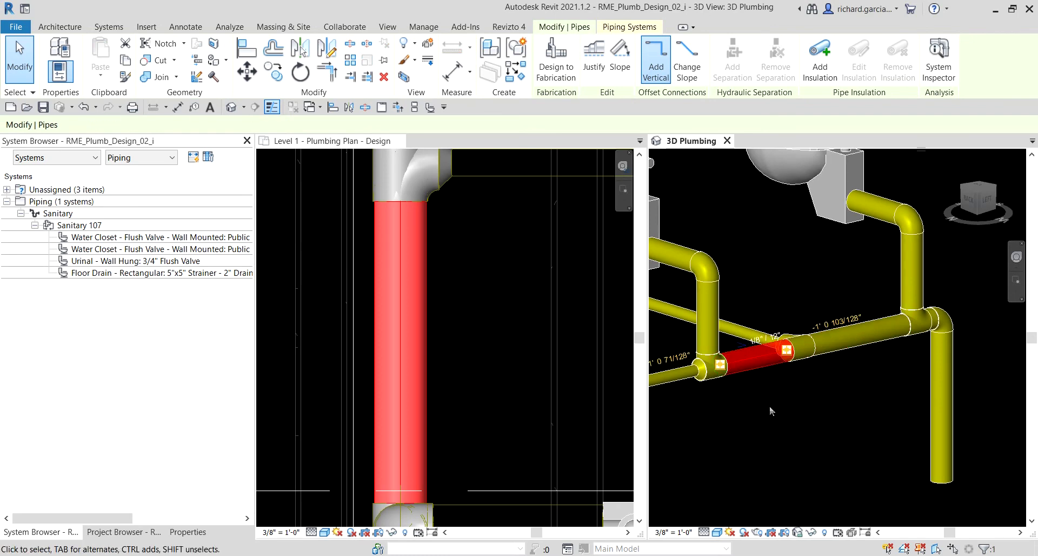
{"action": "middle_click_drag", "start_coordinate": [770, 411], "coordinate": [876, 355]}
{"action": "scroll", "coordinate": [904, 382], "scroll_direction": "up", "scroll_amount": 2}
{"action": "left_click", "coordinate": [848, 333]}
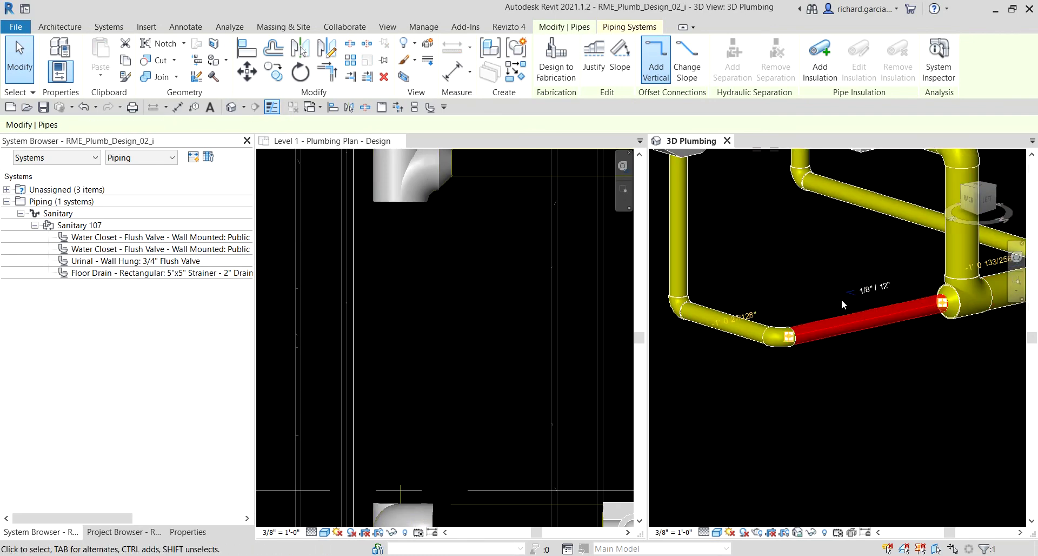
{"action": "scroll", "coordinate": [855, 332], "scroll_direction": "down", "scroll_amount": 2}
{"action": "left_click", "coordinate": [847, 356]}
{"action": "scroll", "coordinate": [848, 356], "scroll_direction": "down", "scroll_amount": 3}
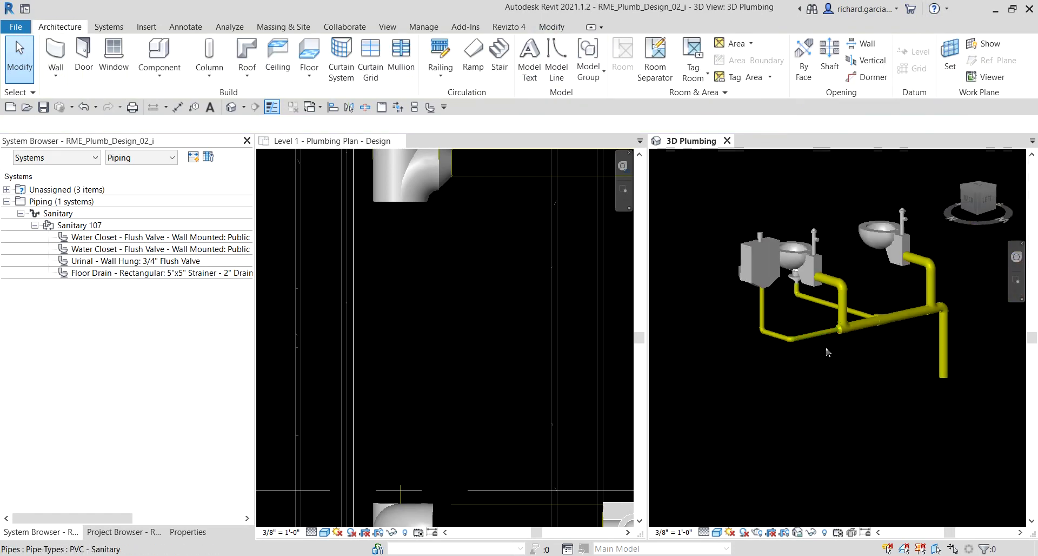
{"action": "middle_click_drag", "start_coordinate": [907, 375], "coordinate": [772, 412], "text": "shift"}
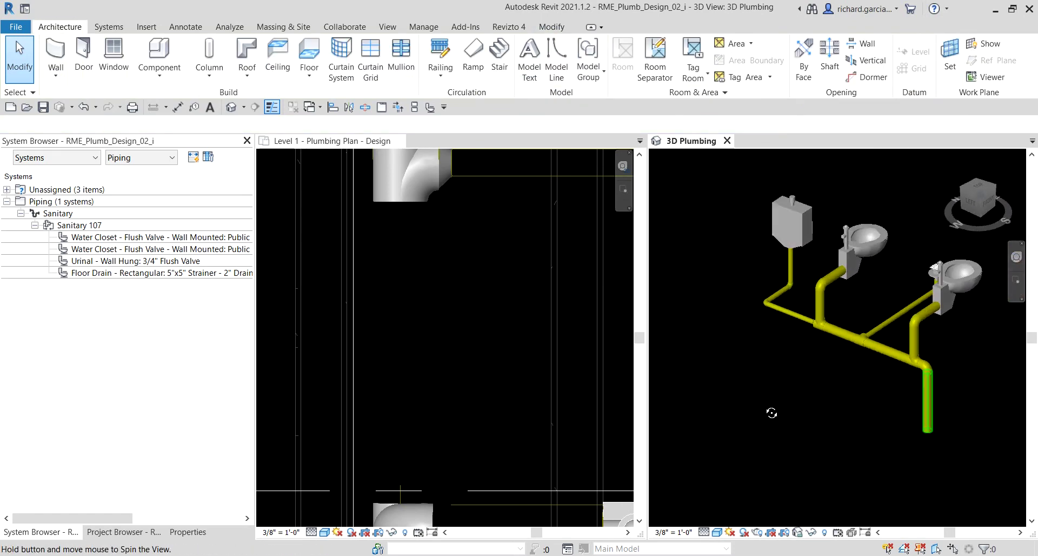
{"action": "scroll", "coordinate": [777, 375], "scroll_direction": "down", "scroll_amount": 1}
{"action": "middle_click_drag", "start_coordinate": [860, 400], "coordinate": [779, 401]}
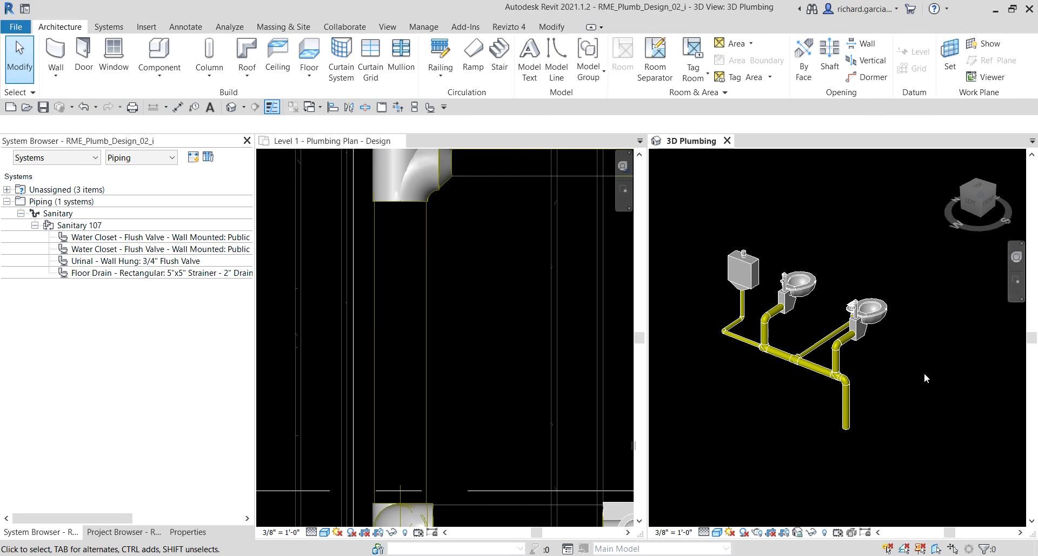
{"action": "left_click", "coordinate": [866, 321]}
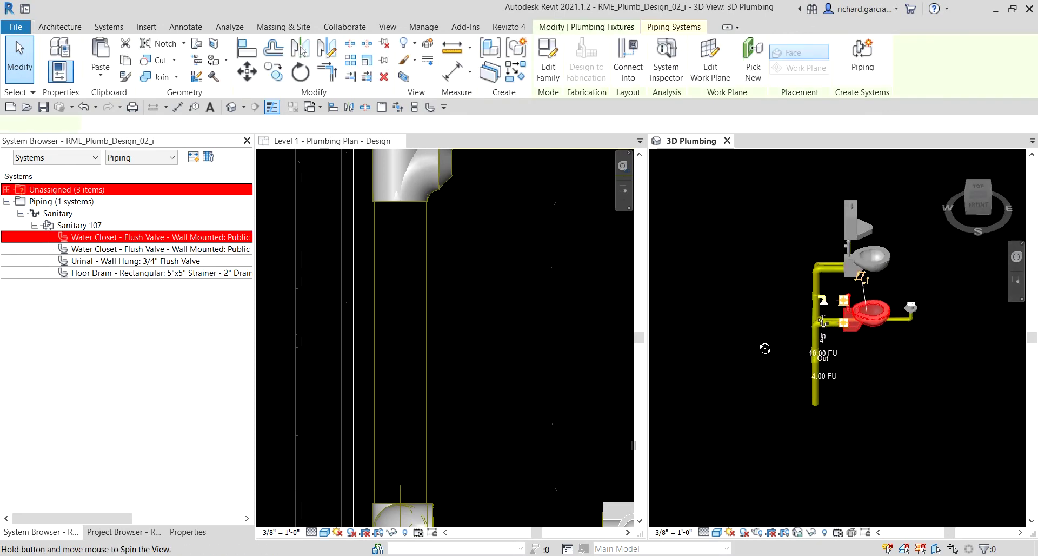